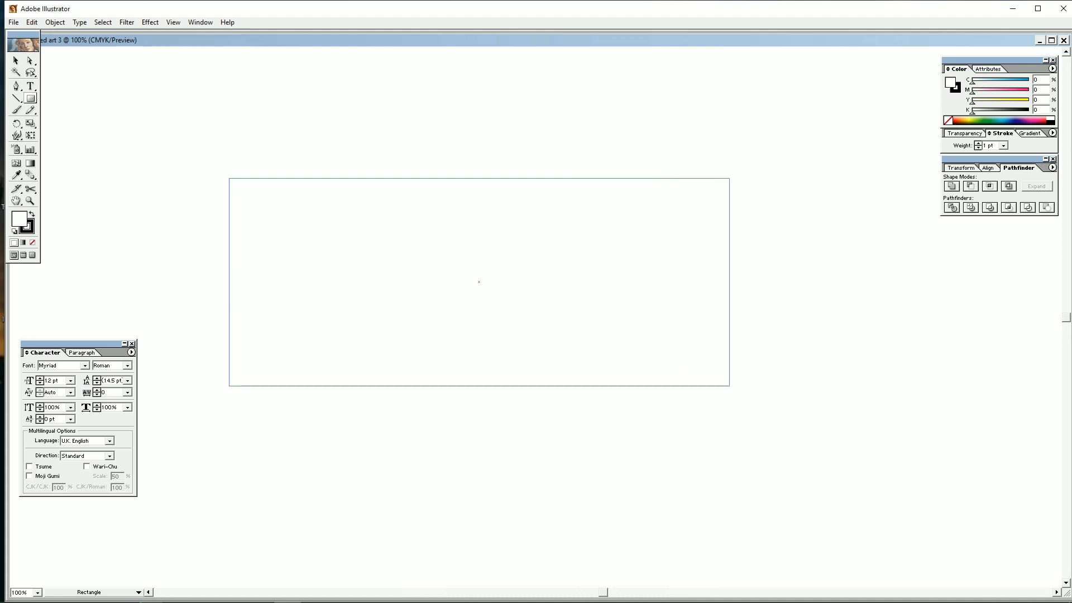
- Replace the freehand rectangle with a 3.5 × 2 in rectangle and move it up and left
key(ctrl+z)
click(524, 300)
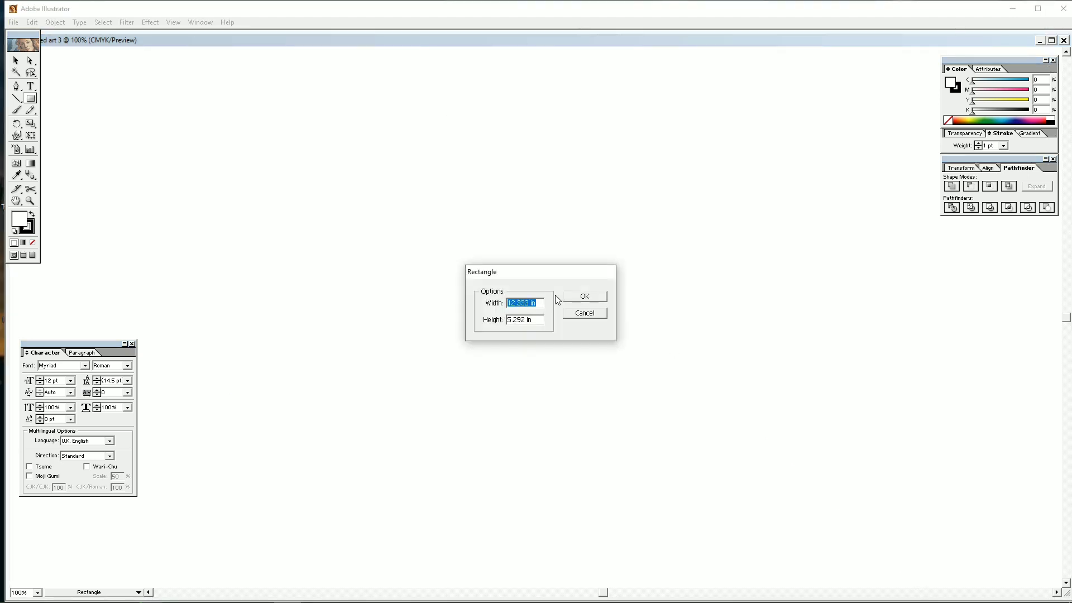
text(35)
key(Tab)
text(2)
key(Return)
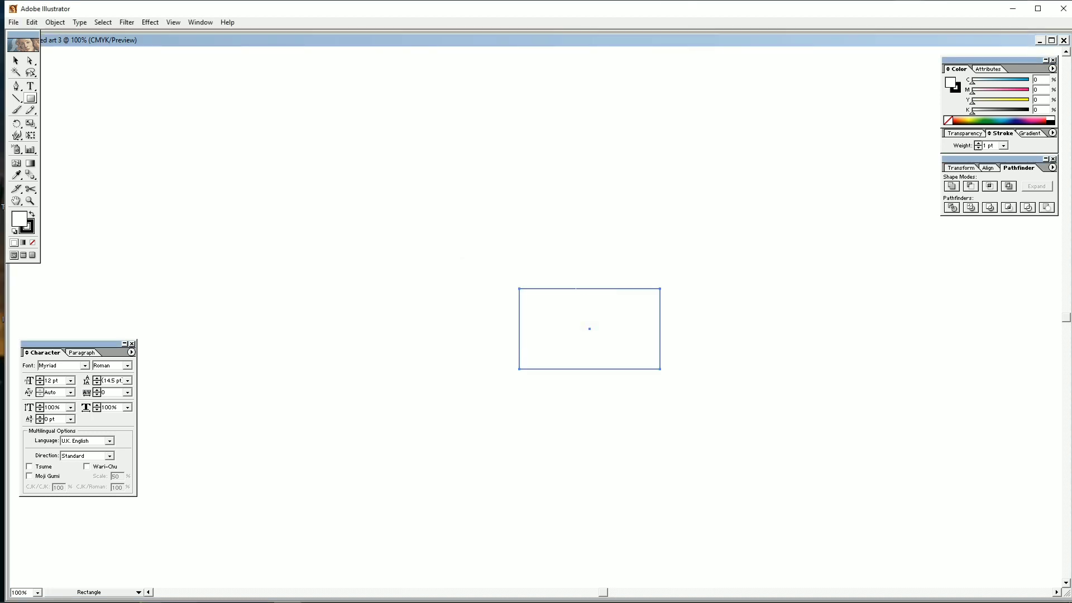
click(16, 60)
drag(584, 355, 509, 314)
- Offset the card path by -0.25 in and turn the inner copy into a guide
click(55, 23)
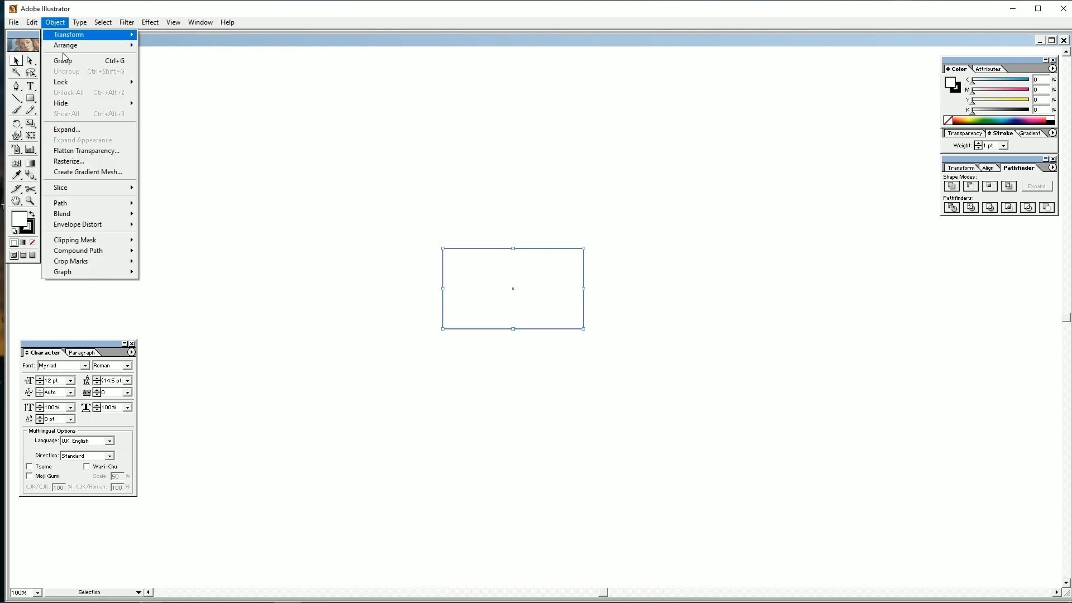
mouse_move(76, 205)
click(166, 240)
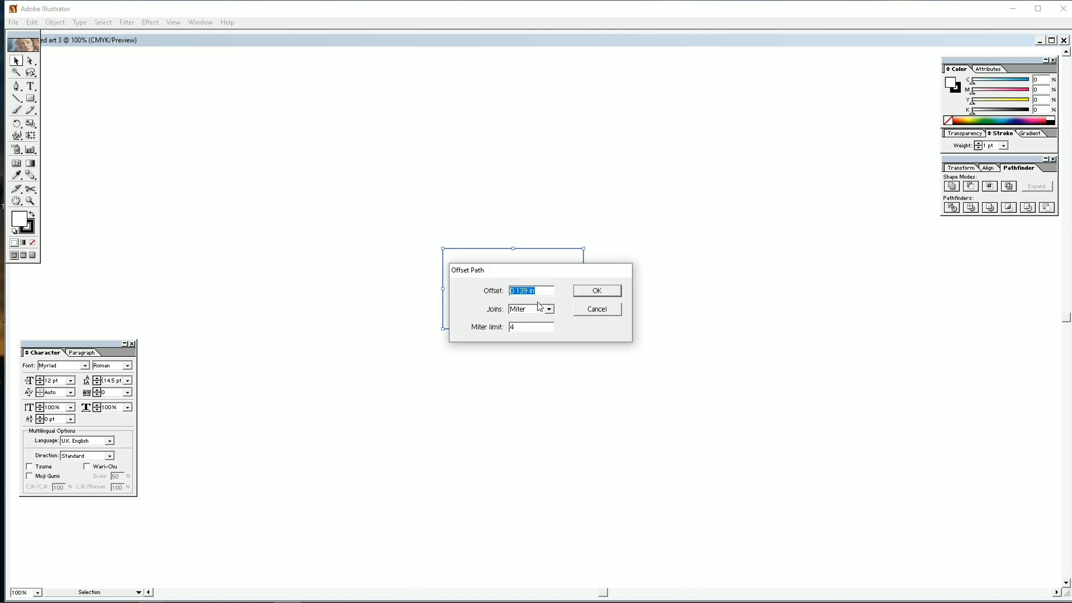
text(-.25)
key(Return)
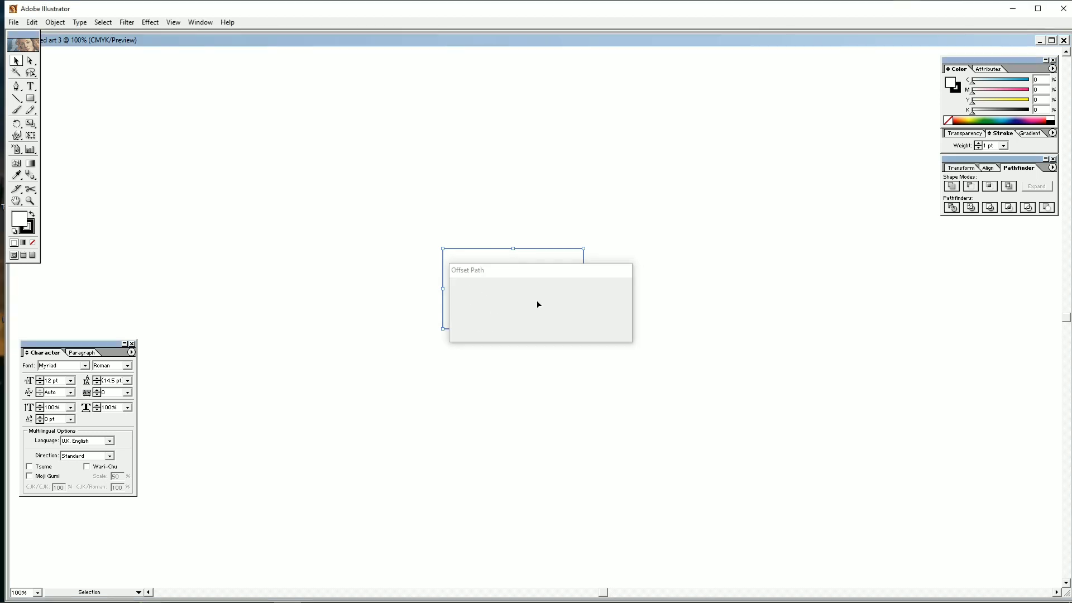
right_click(538, 304)
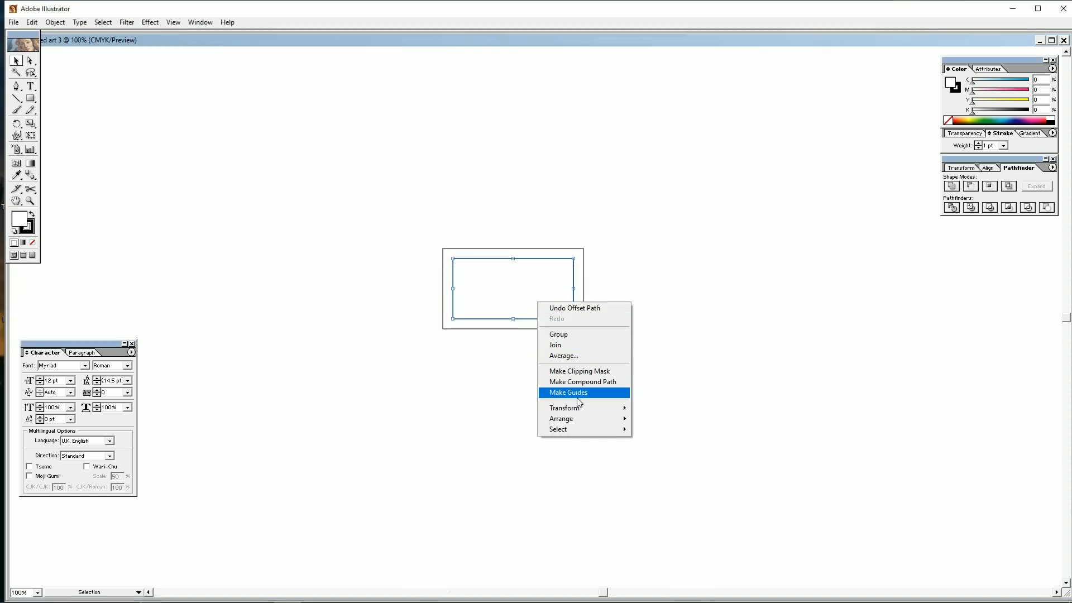
click(579, 392)
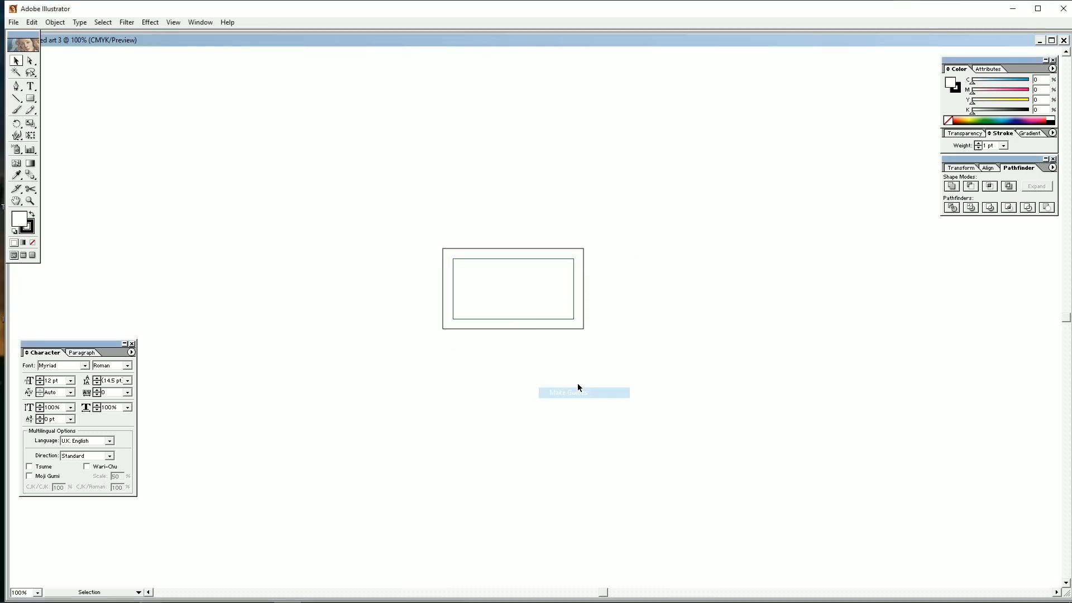
- Lock the outer card rectangle with Ctrl+2 and zoom in to 300%
click(575, 325)
key(ctrl+2)
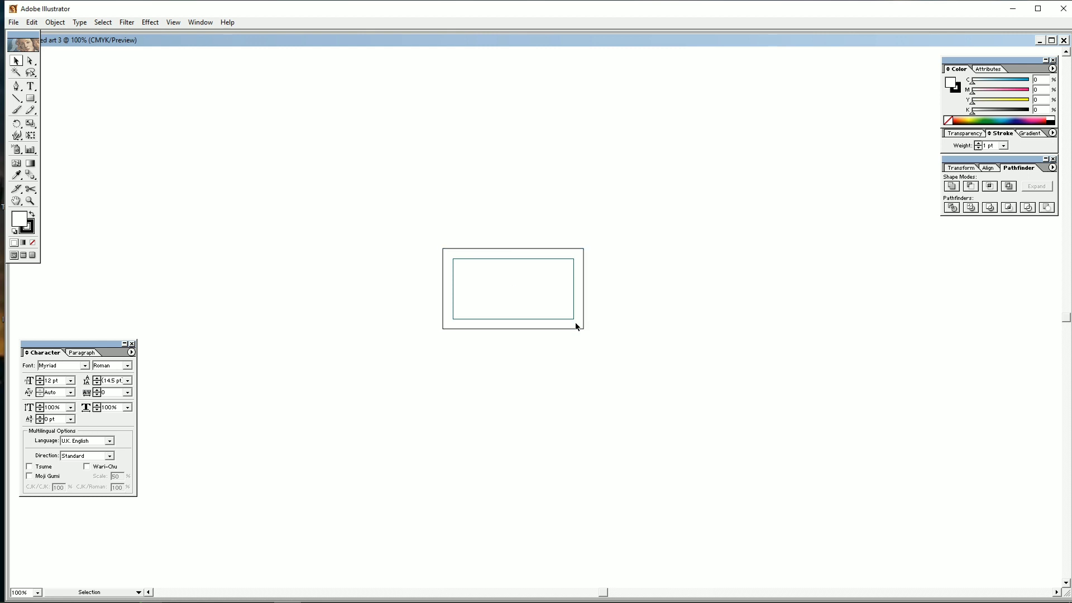
key(z)
click(440, 238)
click(659, 405)
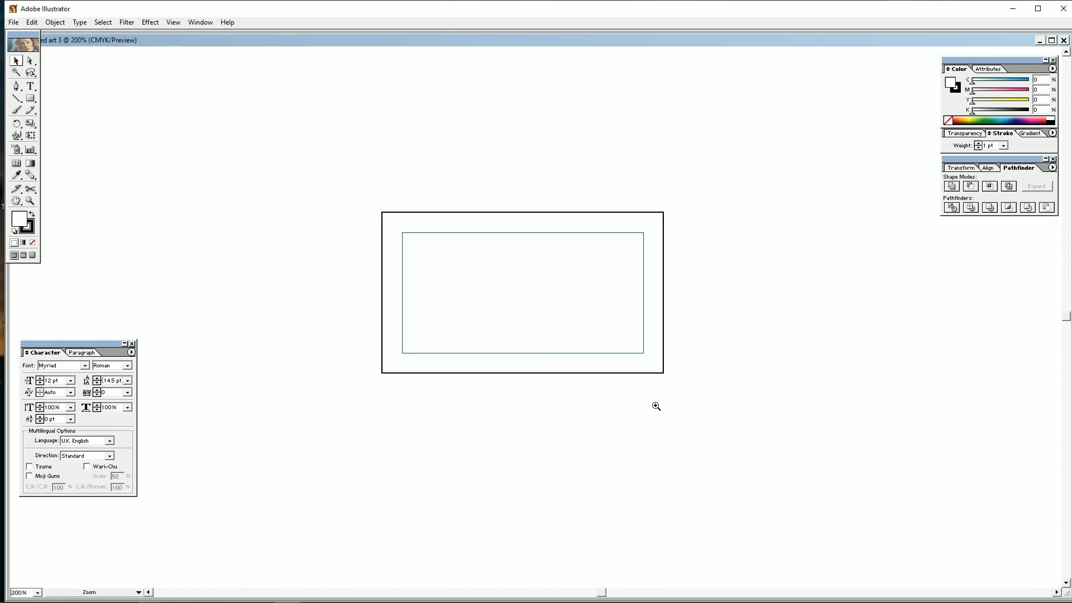
click(534, 285)
- Draw a two-point Pen curve from left of the card sweeping down through its bottom edge
key(v)
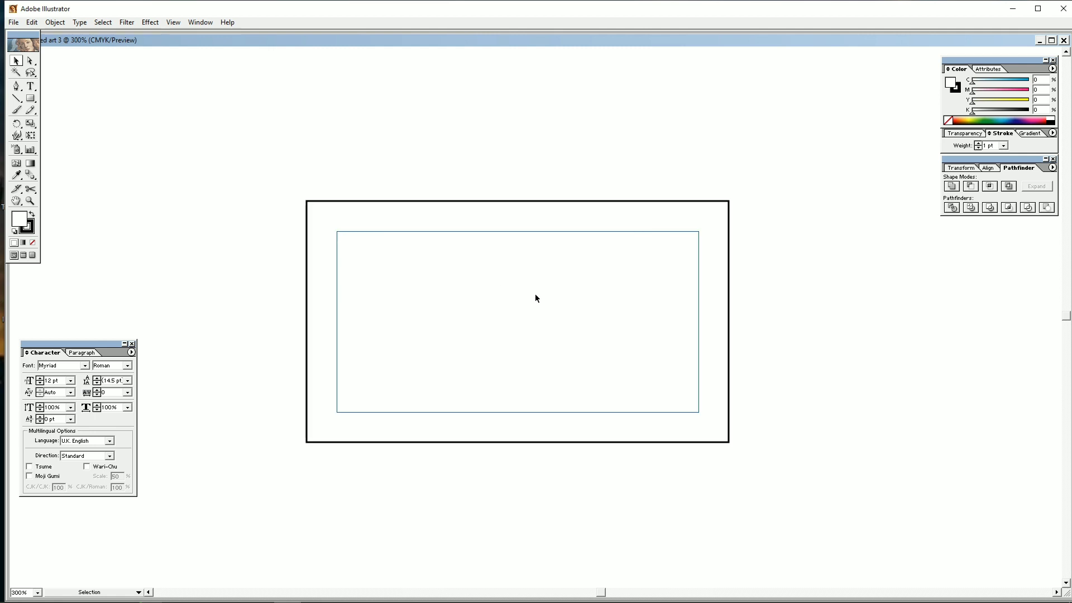
click(16, 86)
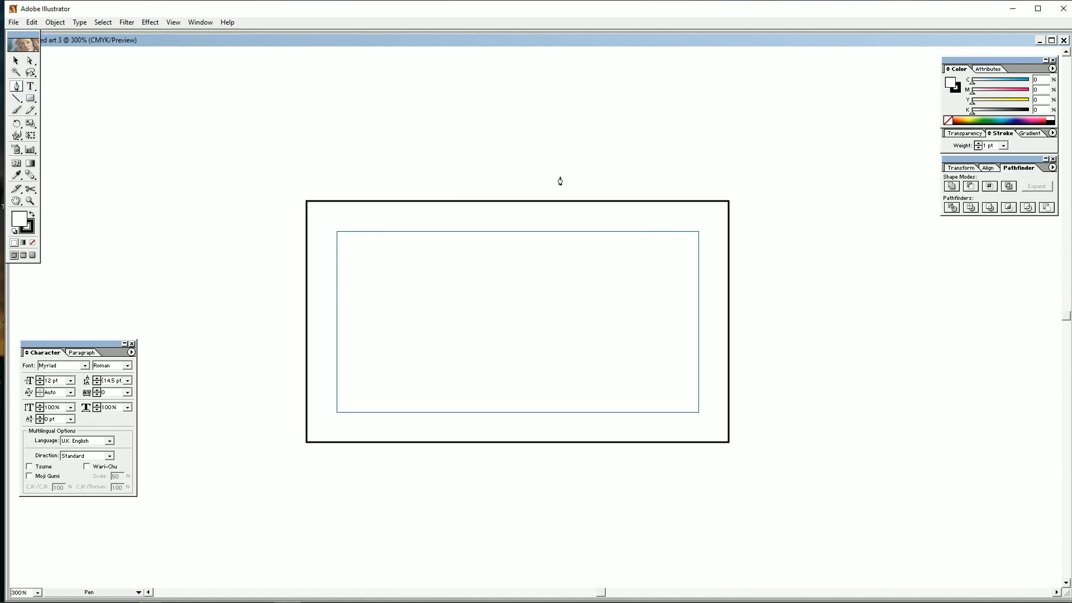
click(264, 317)
drag(454, 494, 467, 581)
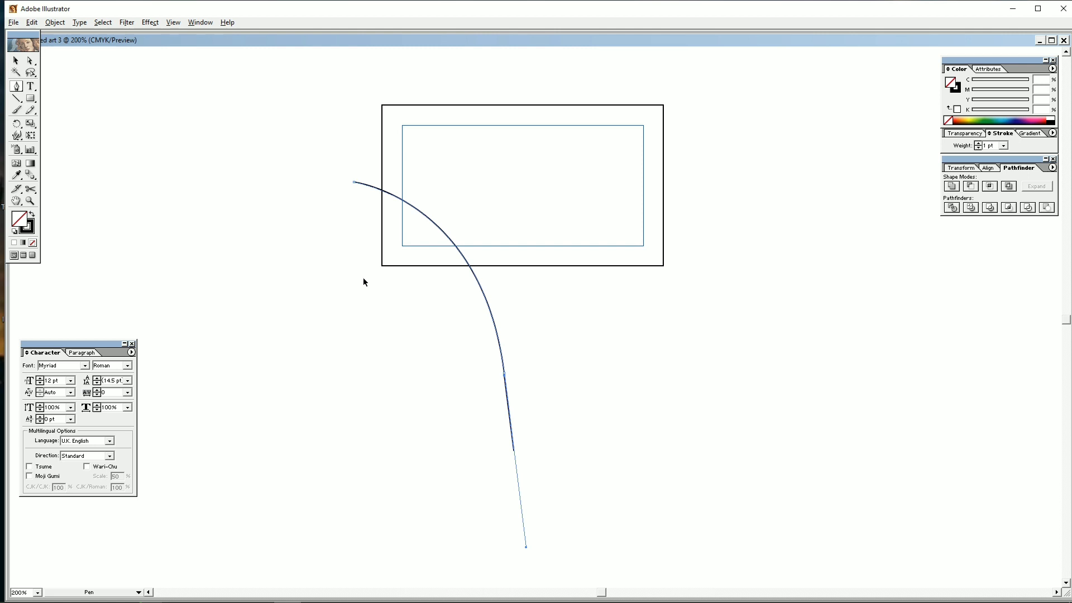
key(ctrl+z)
click(503, 374)
click(15, 61)
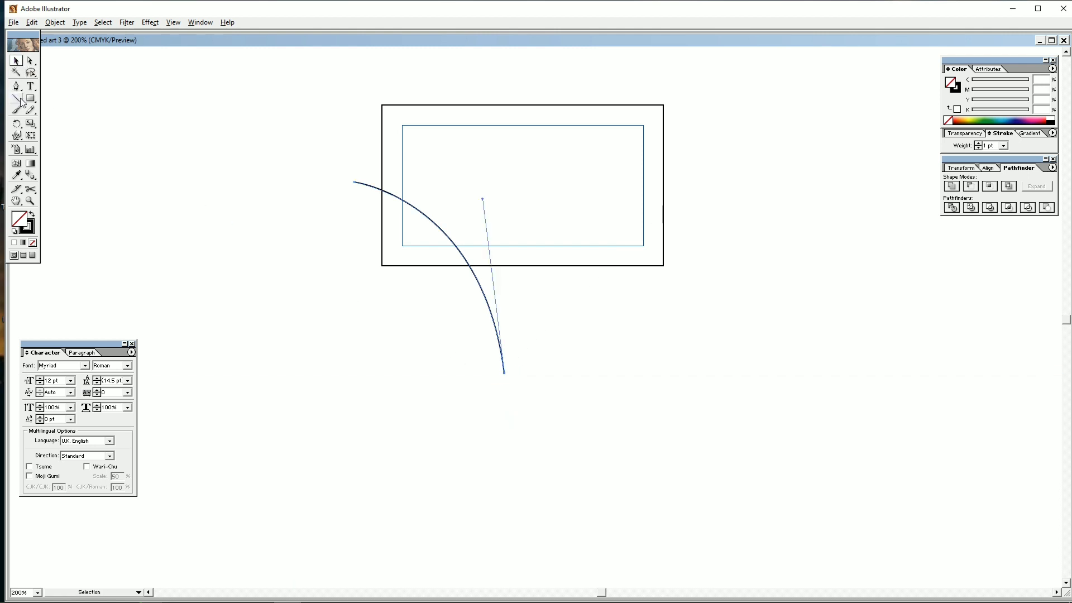
click(17, 123)
- Make 7° rotated copies of the curve around its left end, repeating with Ctrl+D
alt+click(354, 182)
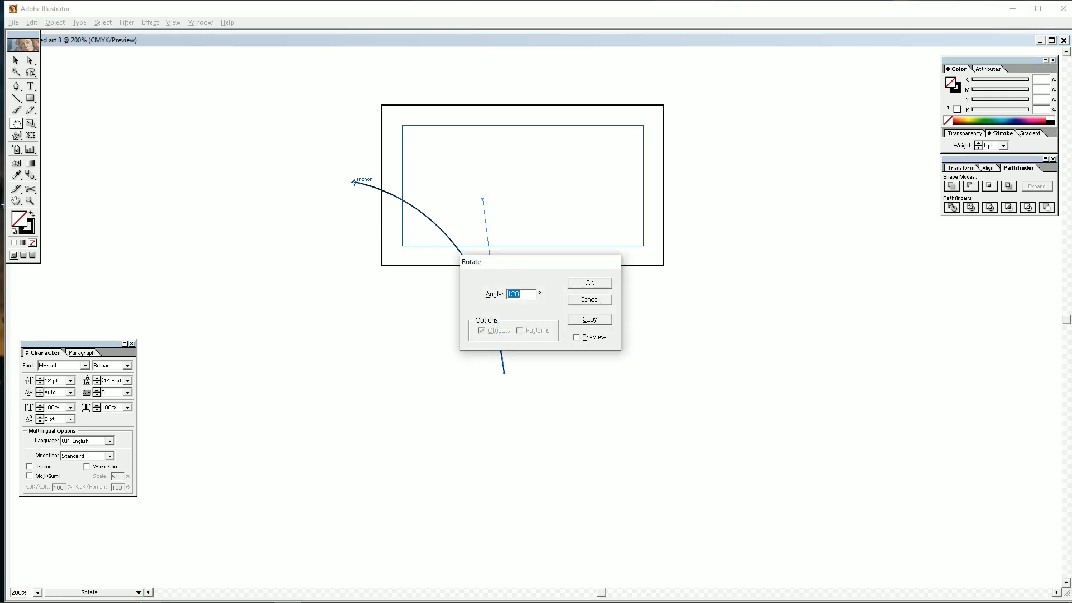
text(7)
click(589, 319)
key(ctrl+d)
key(ctrl+d)
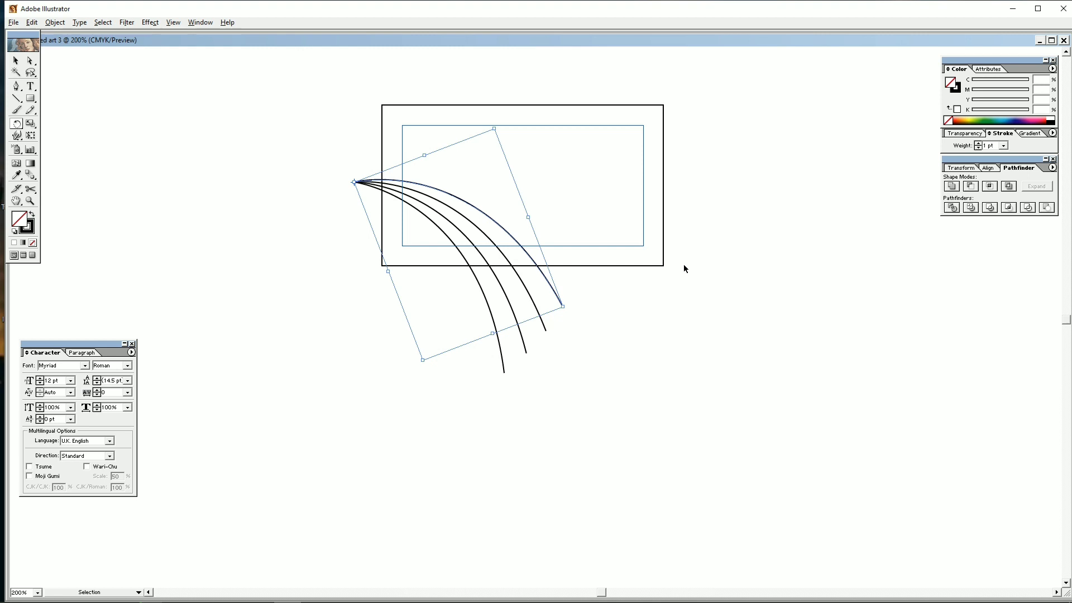
key(ctrl+d)
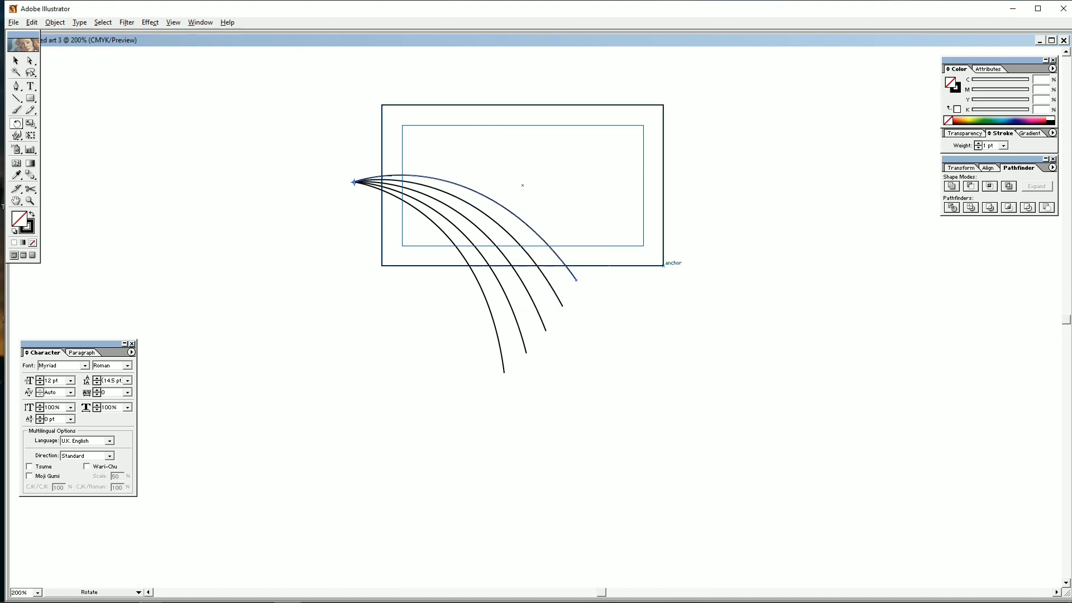
- Select the curves together with the card and try Pathfinder Divide
click(15, 60)
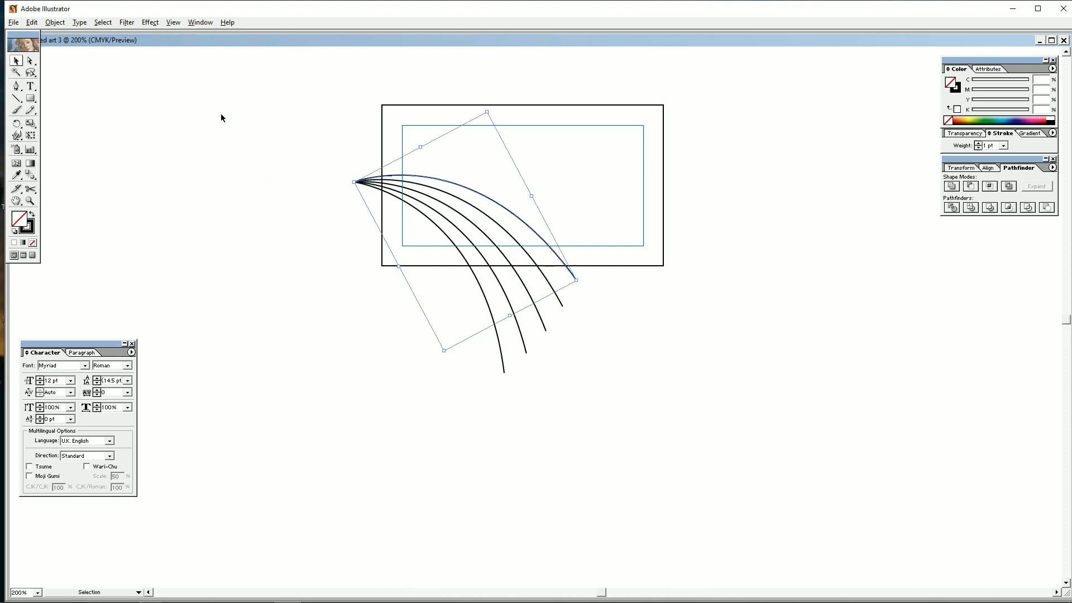
drag(260, 115, 766, 316)
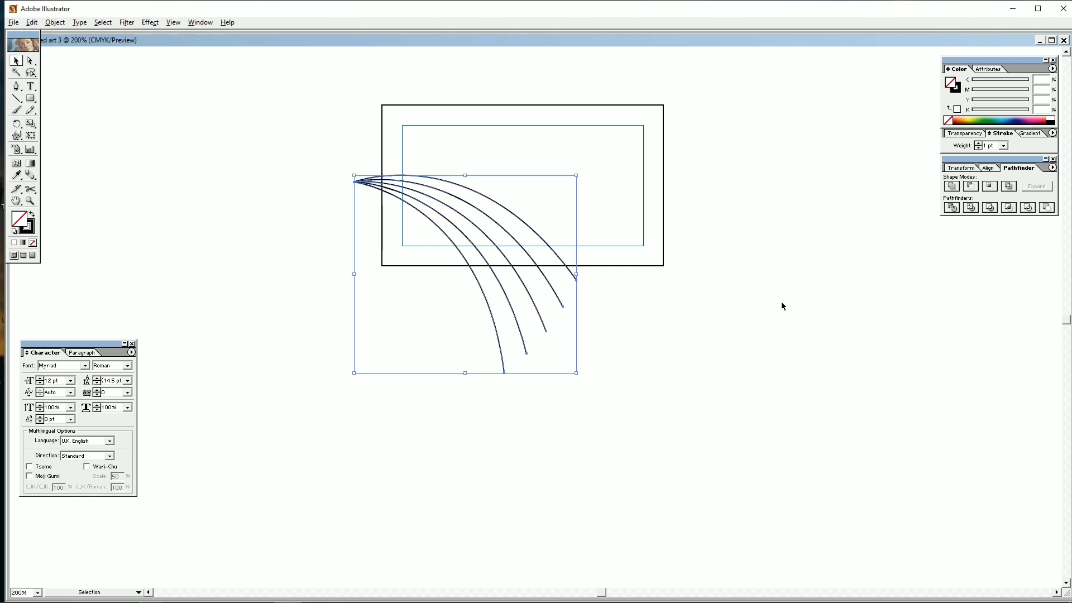
click(946, 206)
- Dismiss the alert, then divide the curves at the card's edges with Pathfinder
click(556, 327)
click(664, 321)
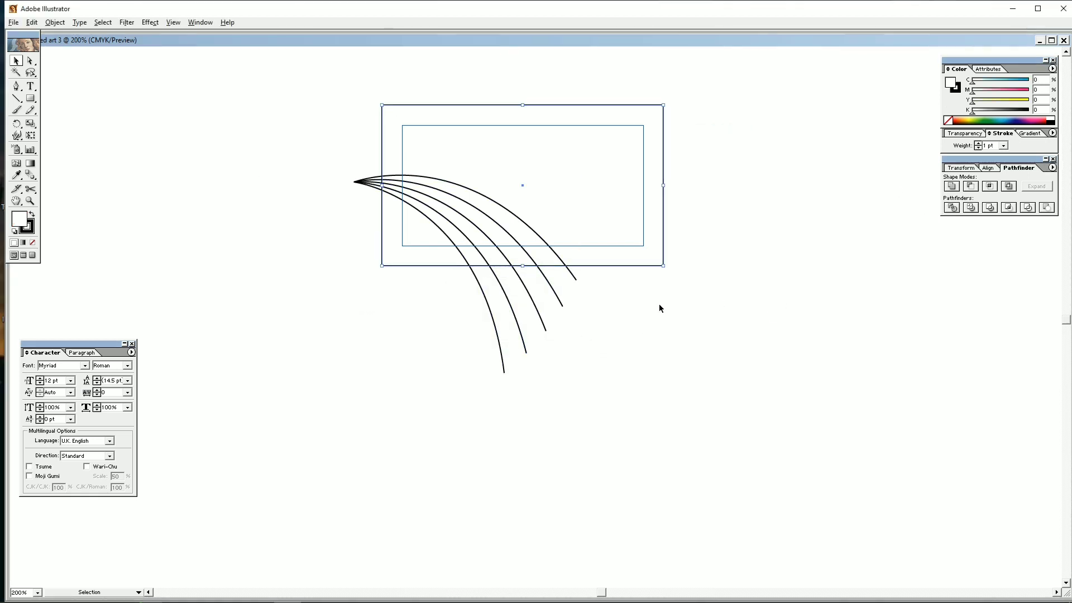
drag(673, 308, 324, 97)
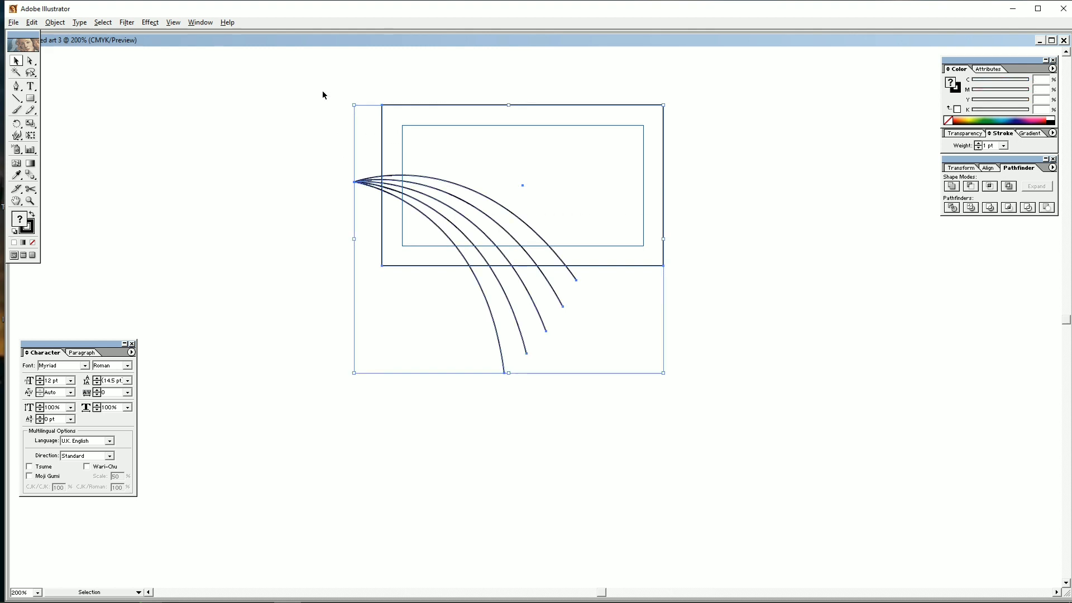
click(952, 208)
- Ungroup the divided pieces and delete the curve stubs outside the card
click(649, 329)
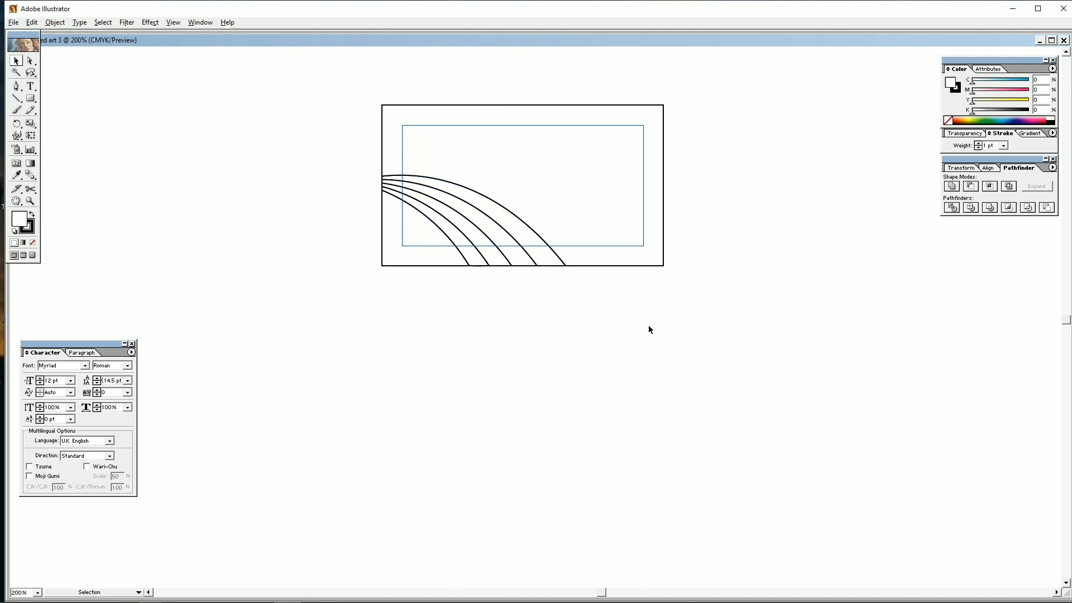
drag(371, 177, 375, 195)
right_click(377, 183)
click(394, 218)
click(335, 159)
key(Delete)
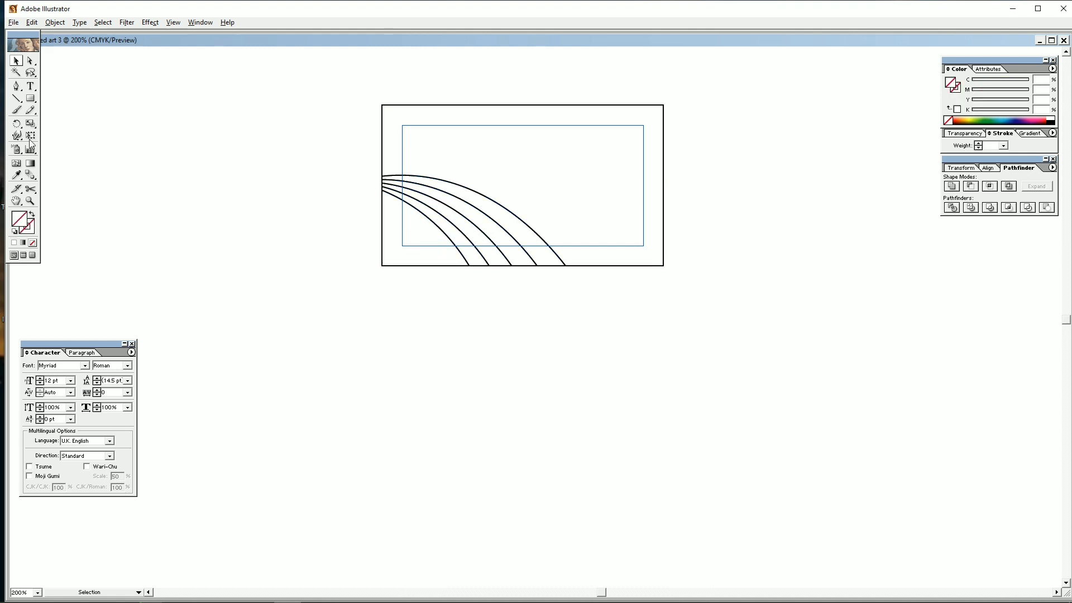
- Draw a multi-point wavy Pen path from above the card to past its right edge
click(16, 85)
click(490, 84)
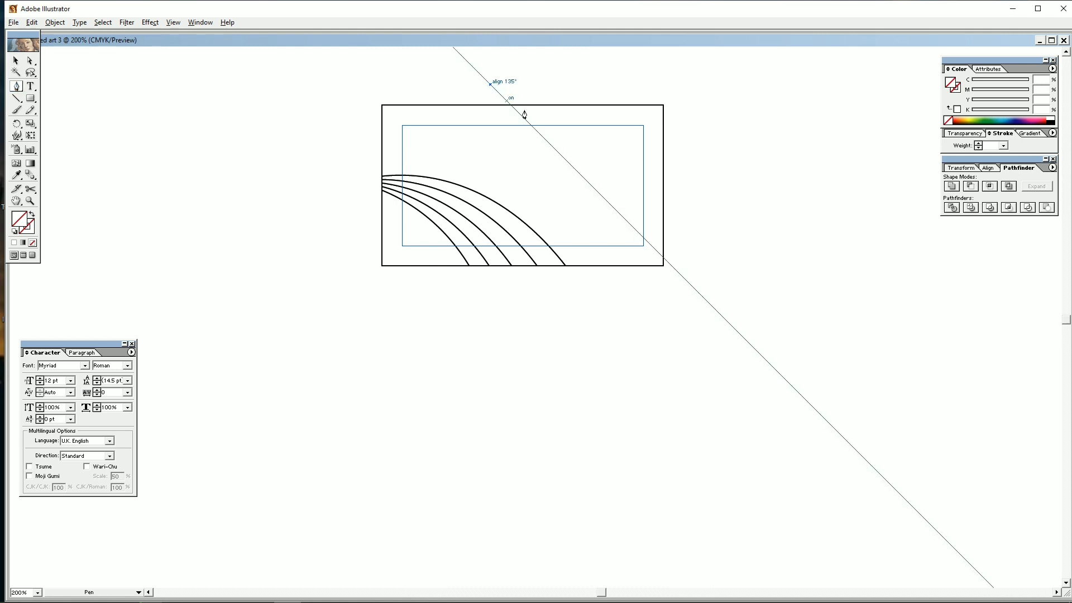
drag(531, 149, 599, 186)
click(530, 150)
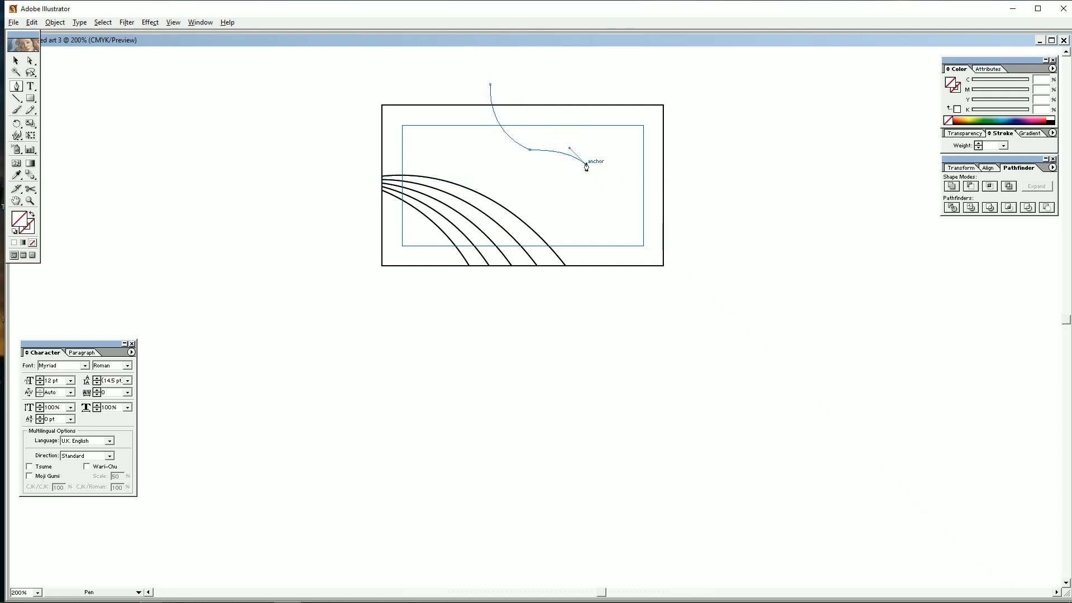
click(586, 164)
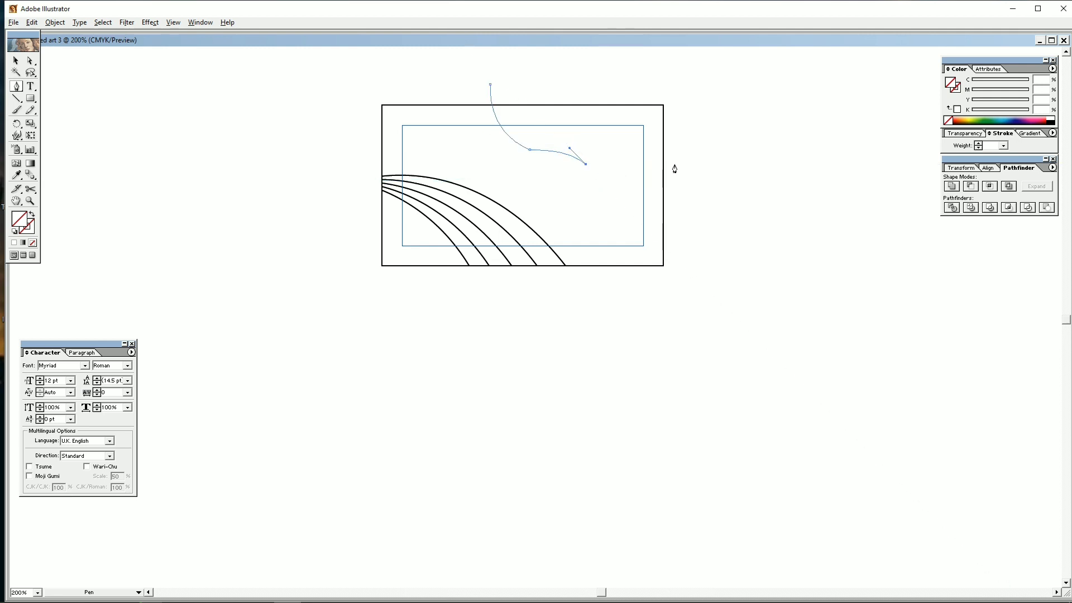
drag(624, 195, 679, 232)
click(624, 195)
click(676, 216)
- Give the wavy line a black stroke and open Rotate options pivoting on its end
click(32, 229)
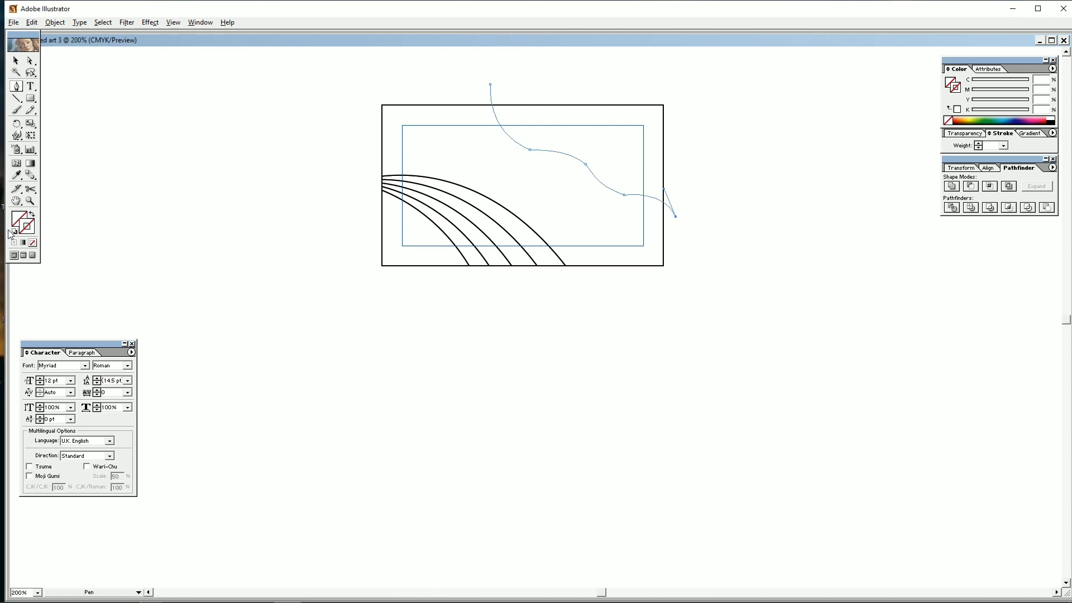
click(1050, 120)
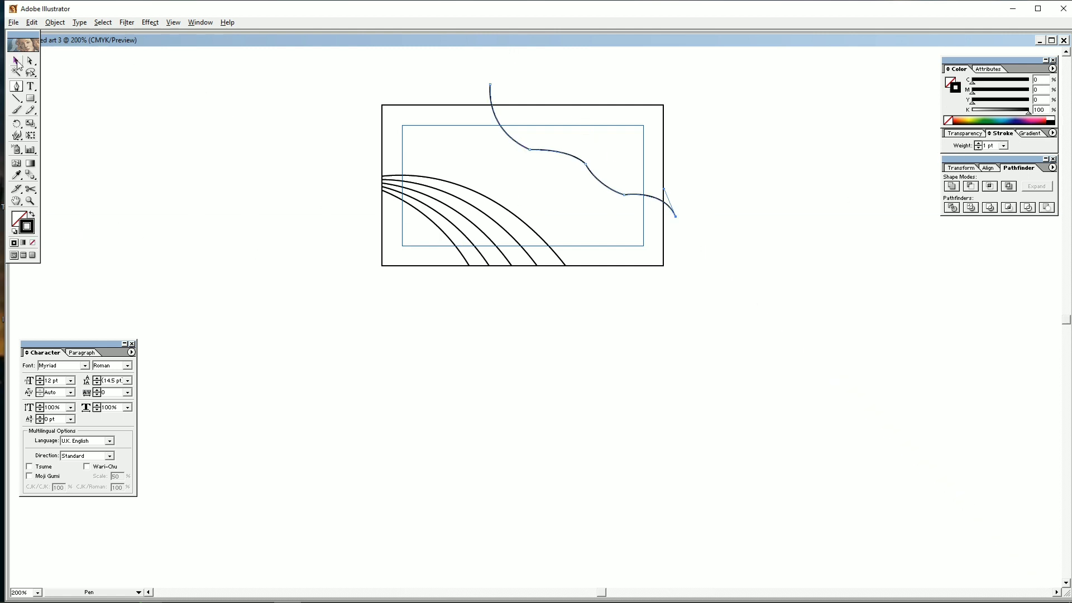
click(16, 60)
click(16, 124)
click(675, 195)
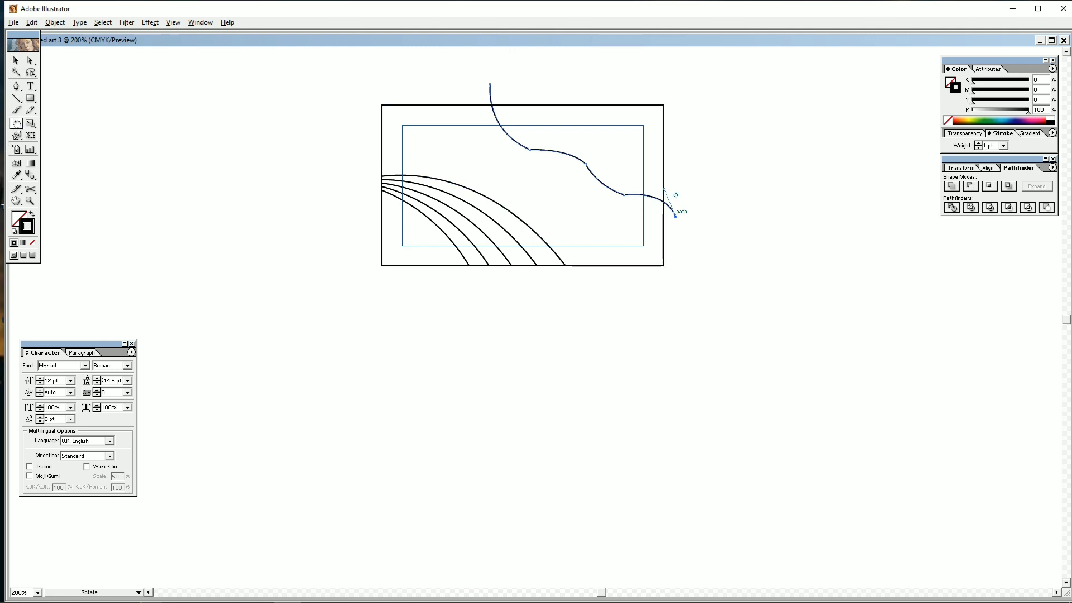
click(675, 216)
alt+click(676, 216)
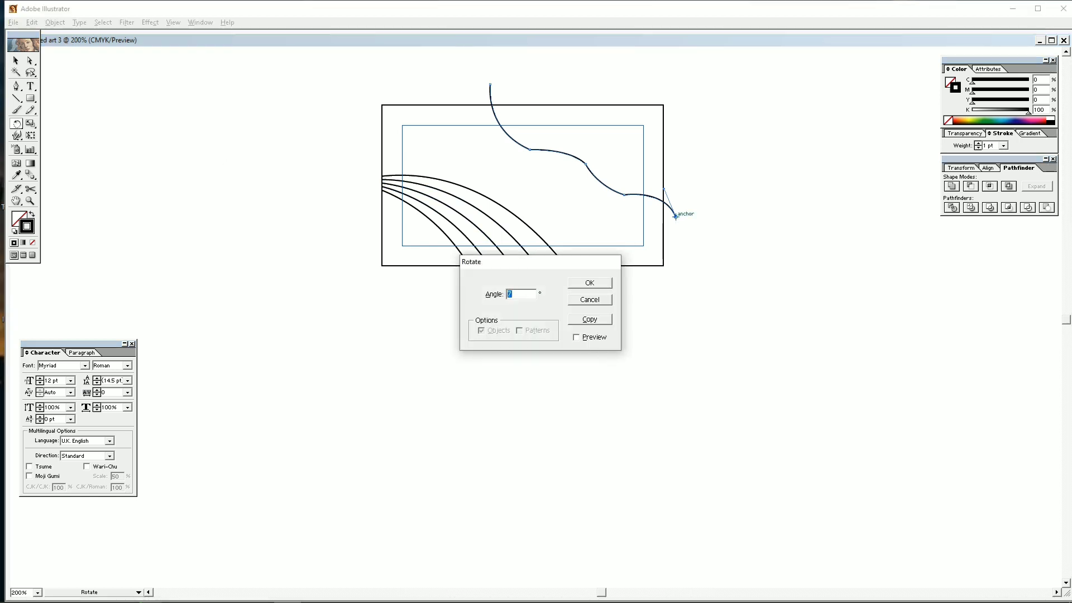
key(Return)
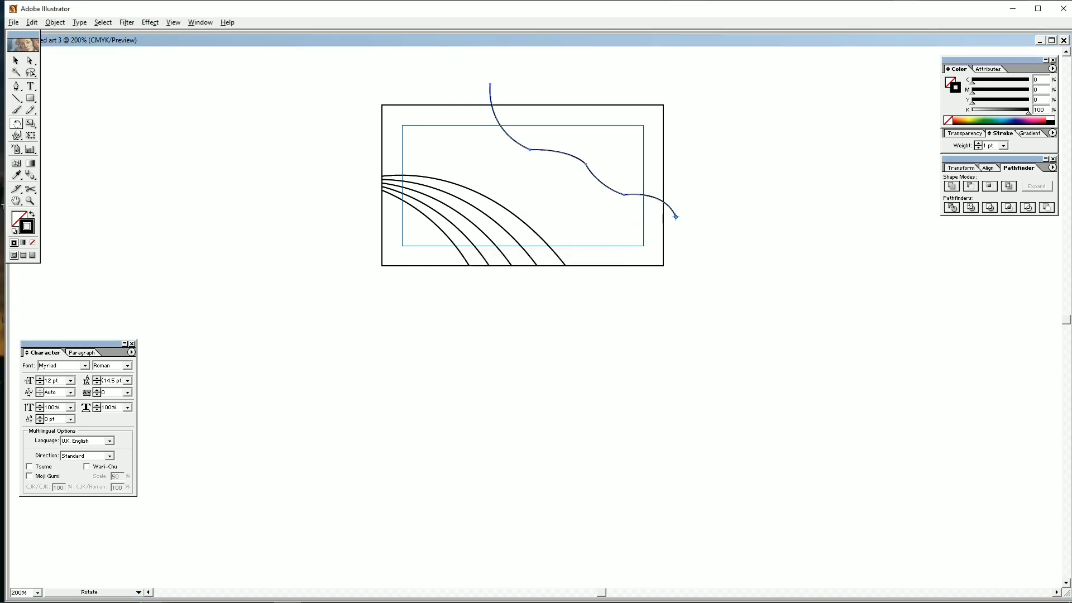
click(15, 60)
mouse_move(610, 319)
mouse_down()
mouse_move(469, 273)
mouse_move(366, 218)
mouse_up()
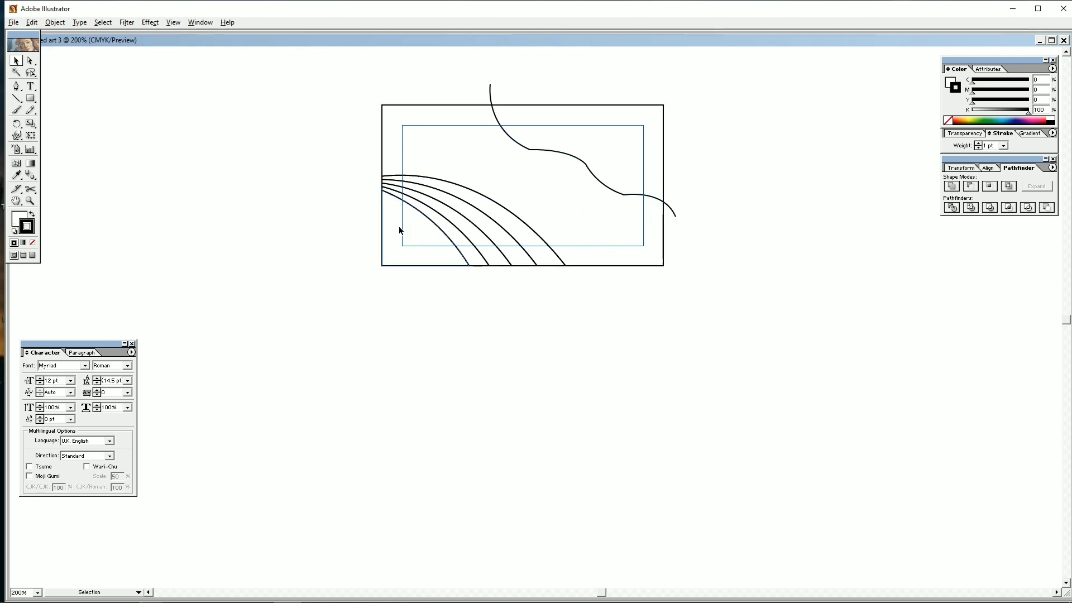
click(604, 180)
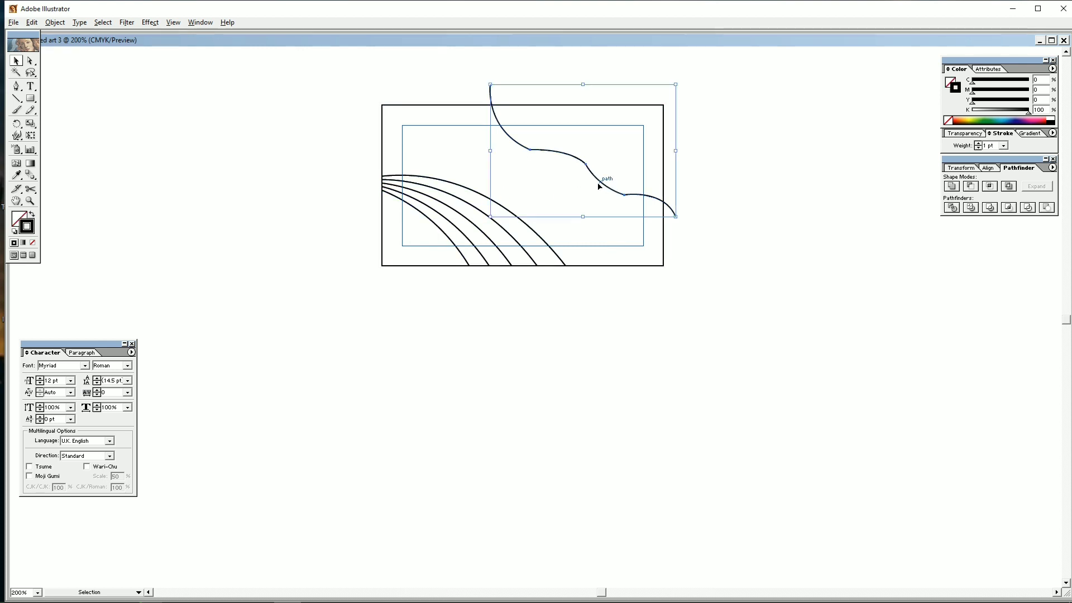
key(r)
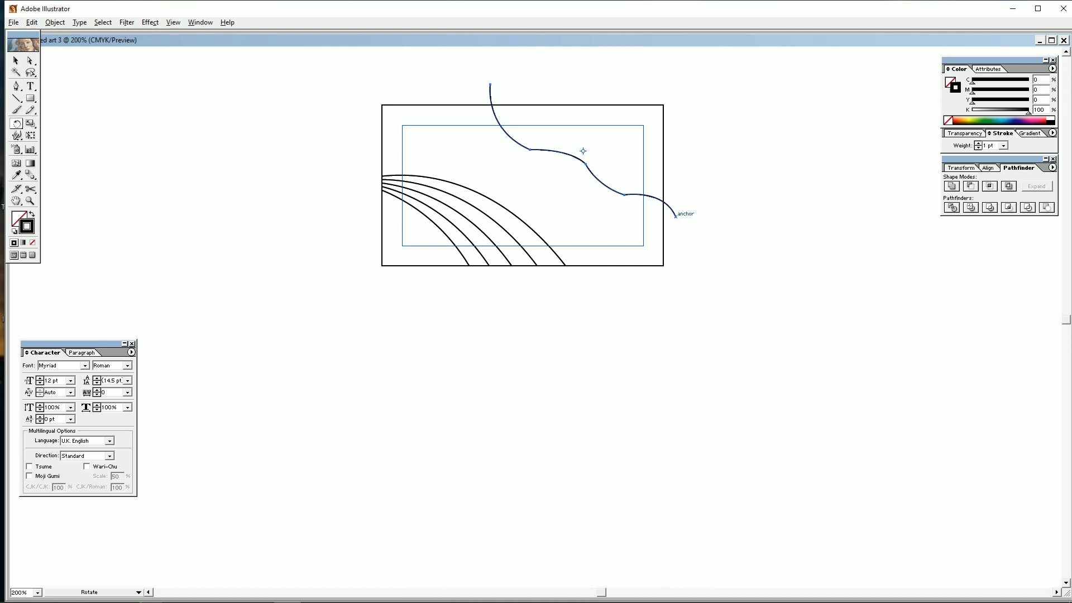
alt+click(675, 216)
click(596, 320)
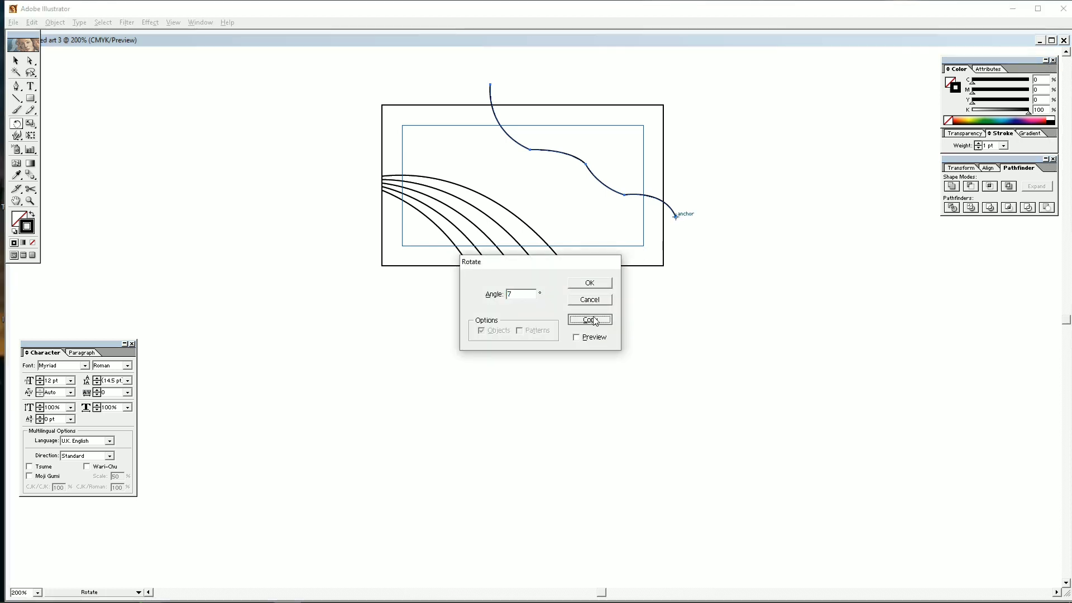
key(ctrl+z)
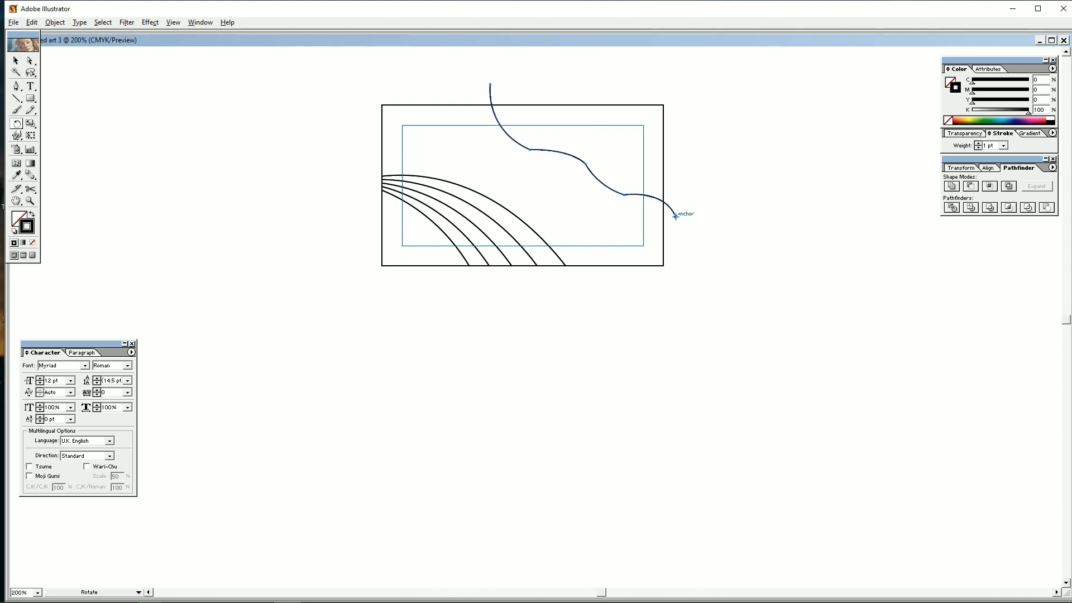
key(ctrl+a)
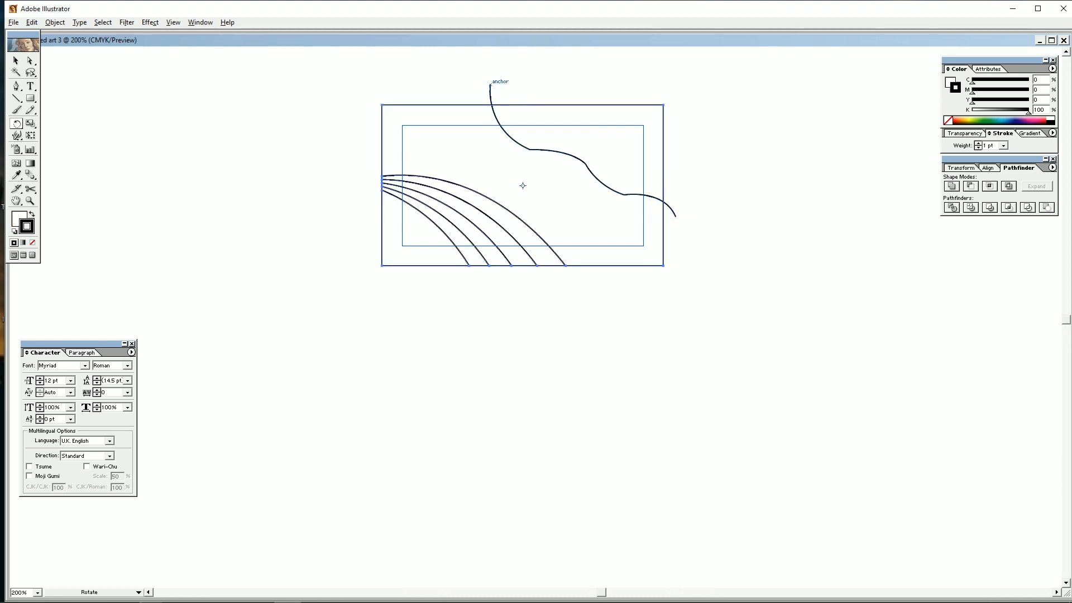
alt+click(490, 85)
click(588, 317)
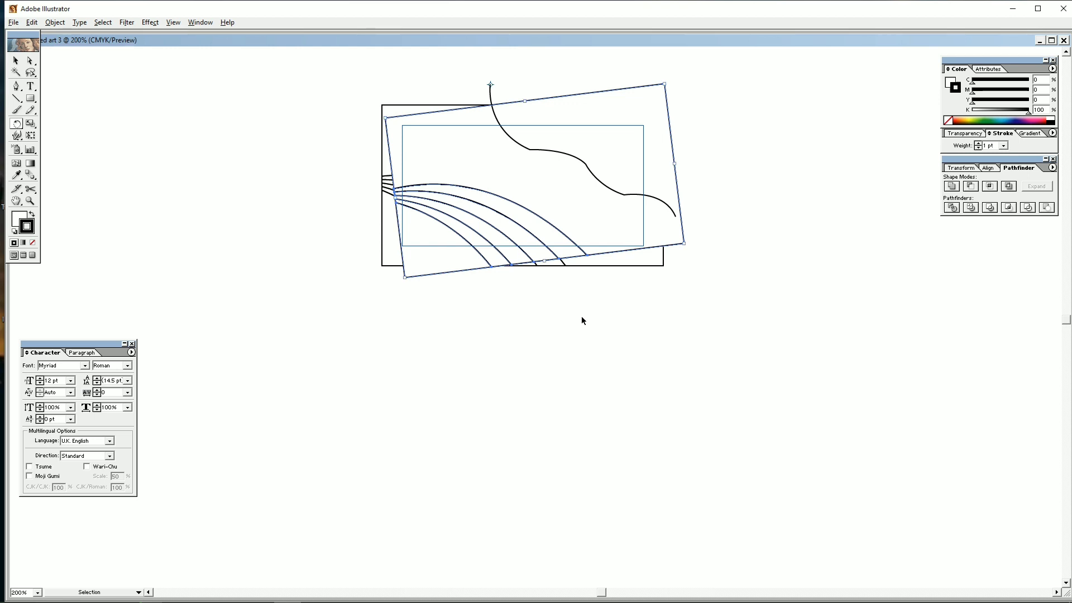
key(ctrl+z)
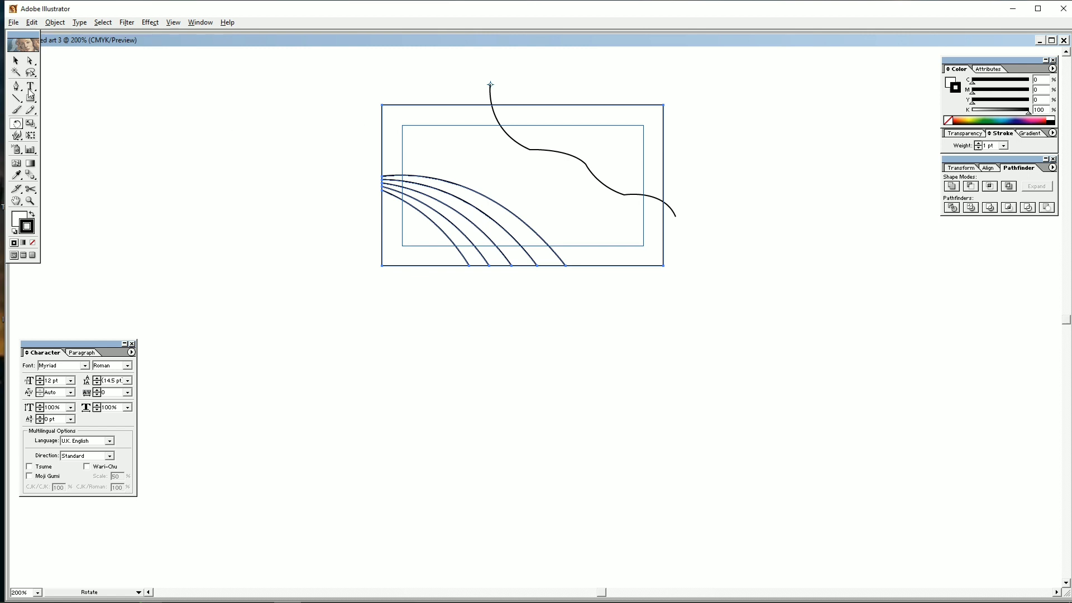
click(14, 61)
drag(282, 118, 436, 238)
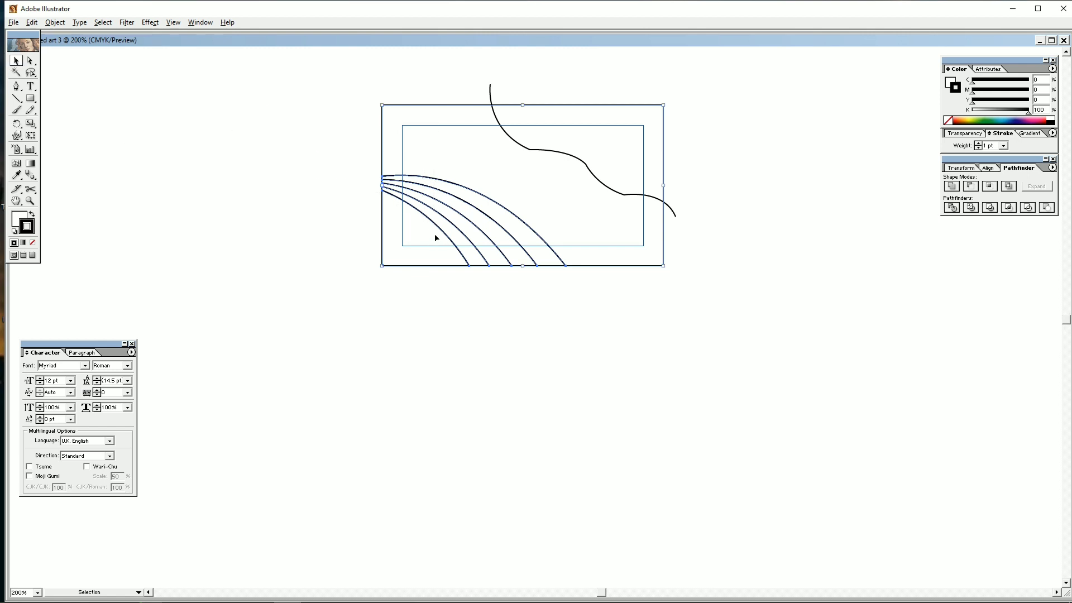
click(435, 239)
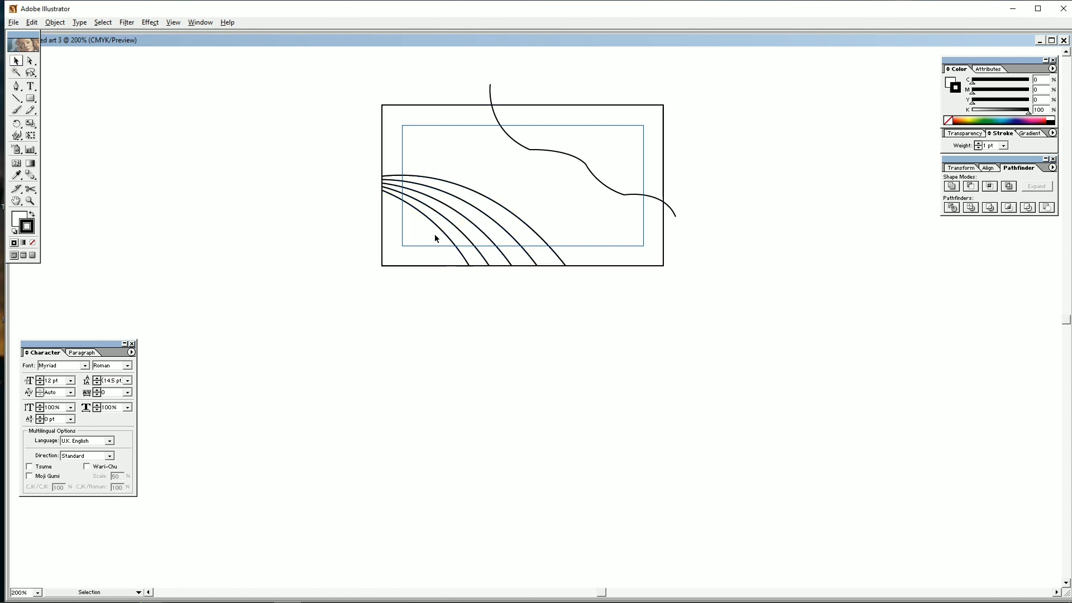
click(16, 123)
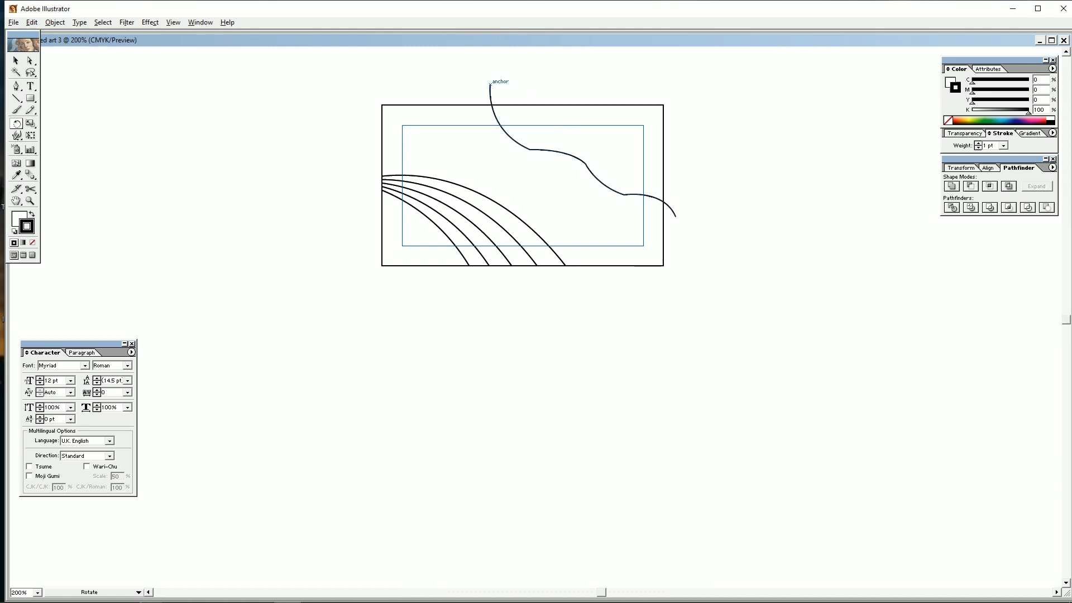
- Select the wavy curve and open Rotate options pivoting on its top end
alt+click(491, 84)
key(Escape)
click(16, 61)
click(491, 98)
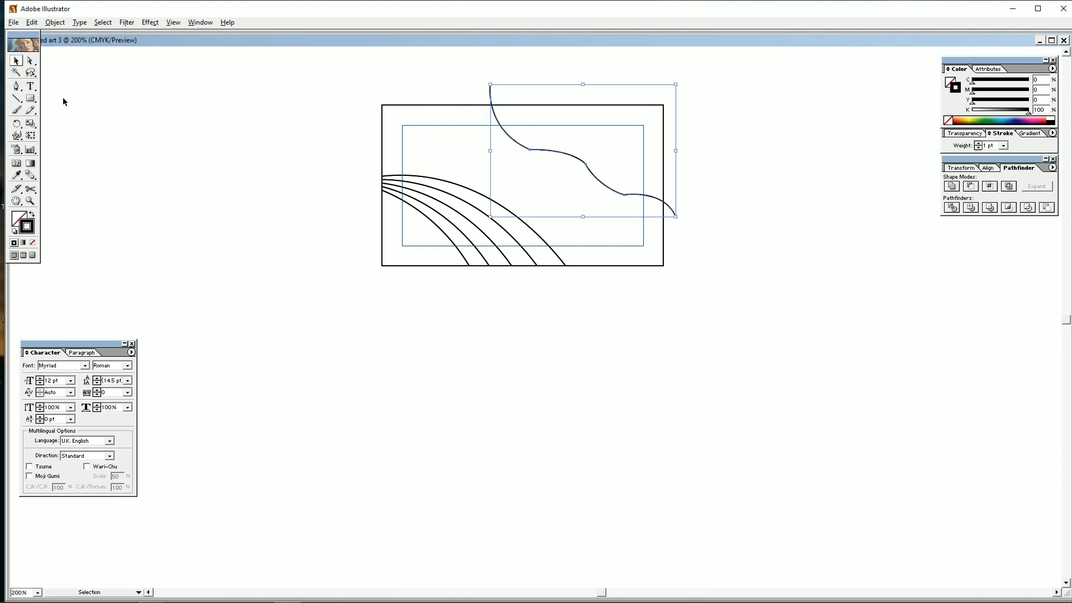
click(16, 123)
alt+click(491, 84)
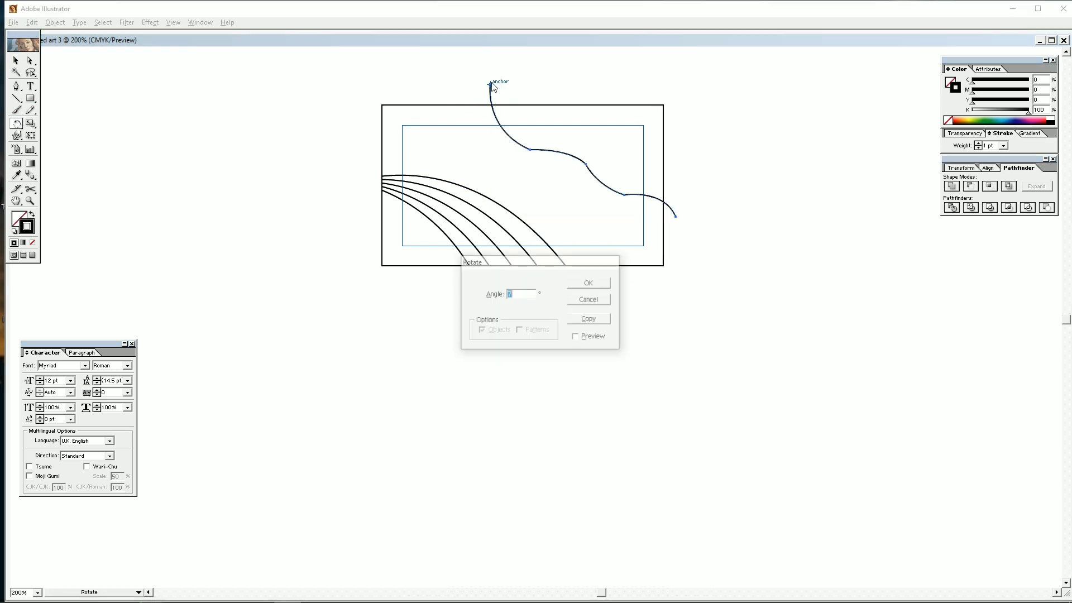
- Make 7° rotated copies, repeating twice with Ctrl+D, then undo the last copy
click(586, 319)
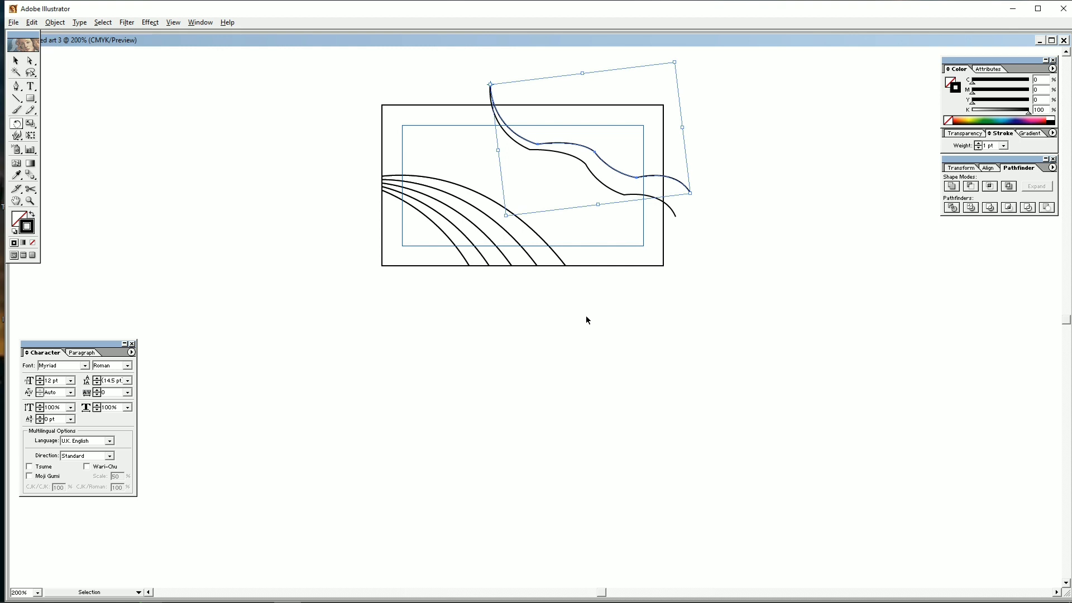
key(ctrl+d)
key(ctrl+d)
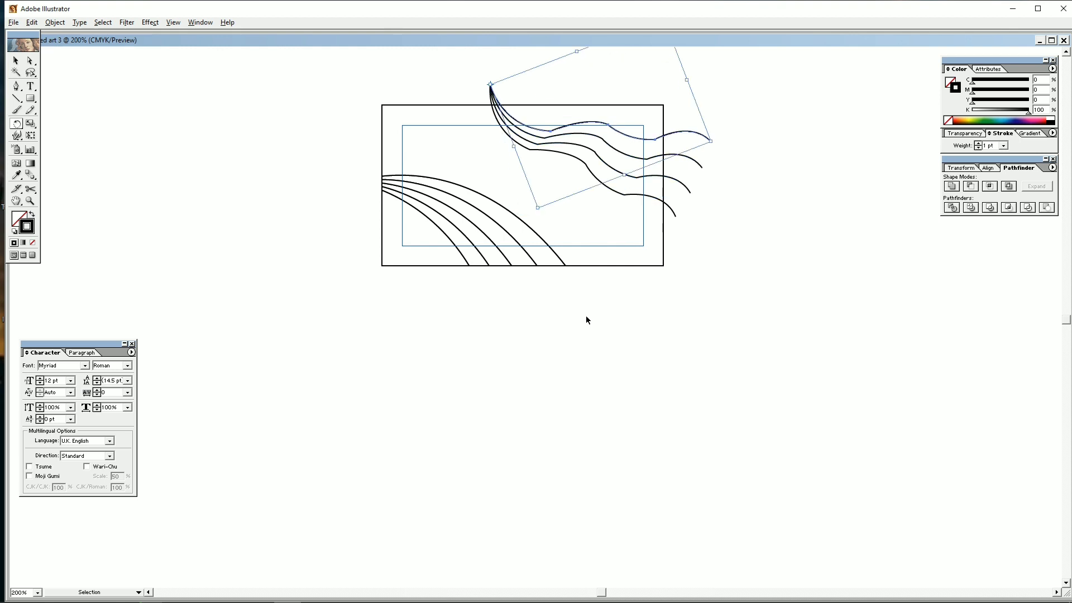
key(ctrl+d)
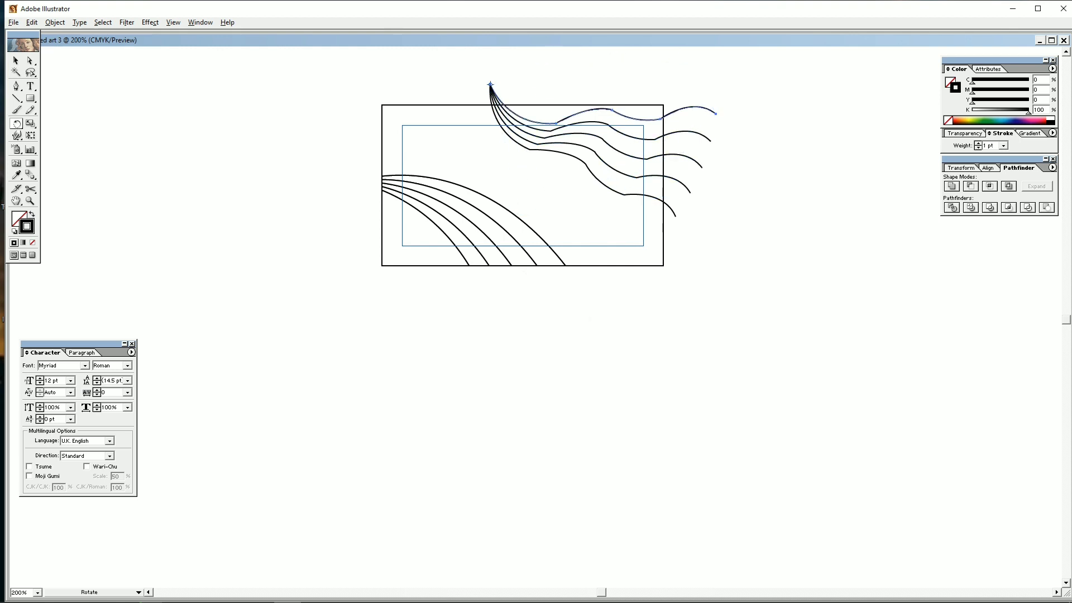
key(ctrl+z)
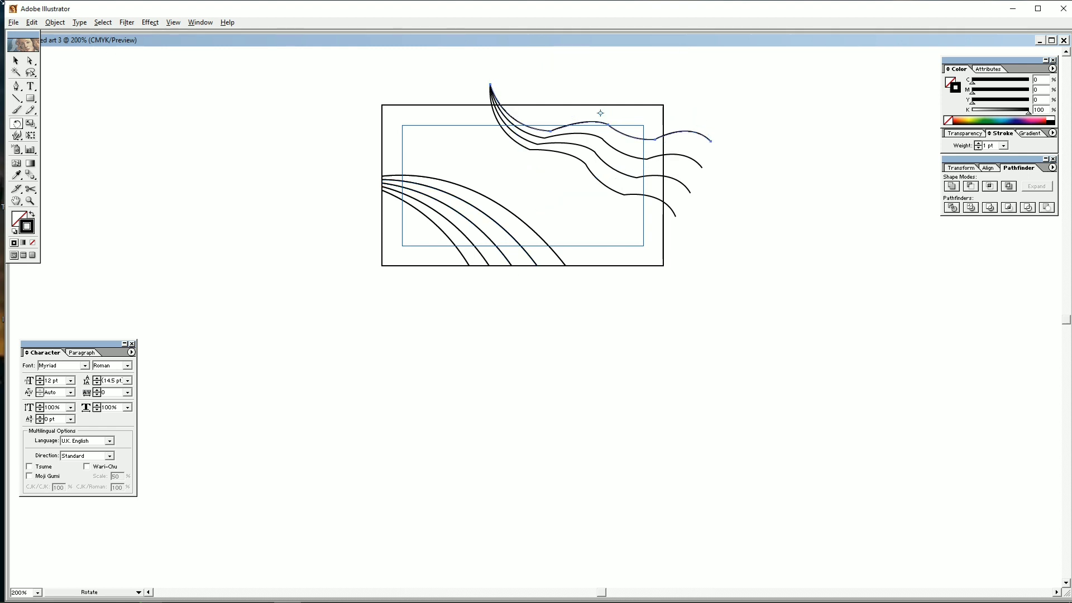
click(16, 61)
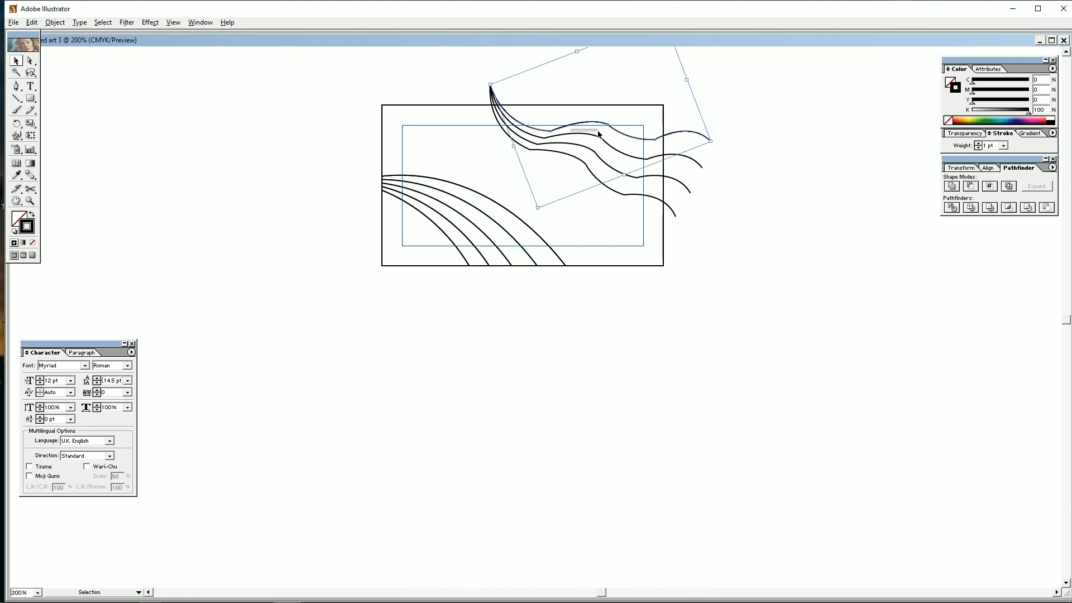
- Move the waves toward the card's upper right and try a Pathfinder trim
drag(690, 239, 755, 135)
shift+click(673, 215)
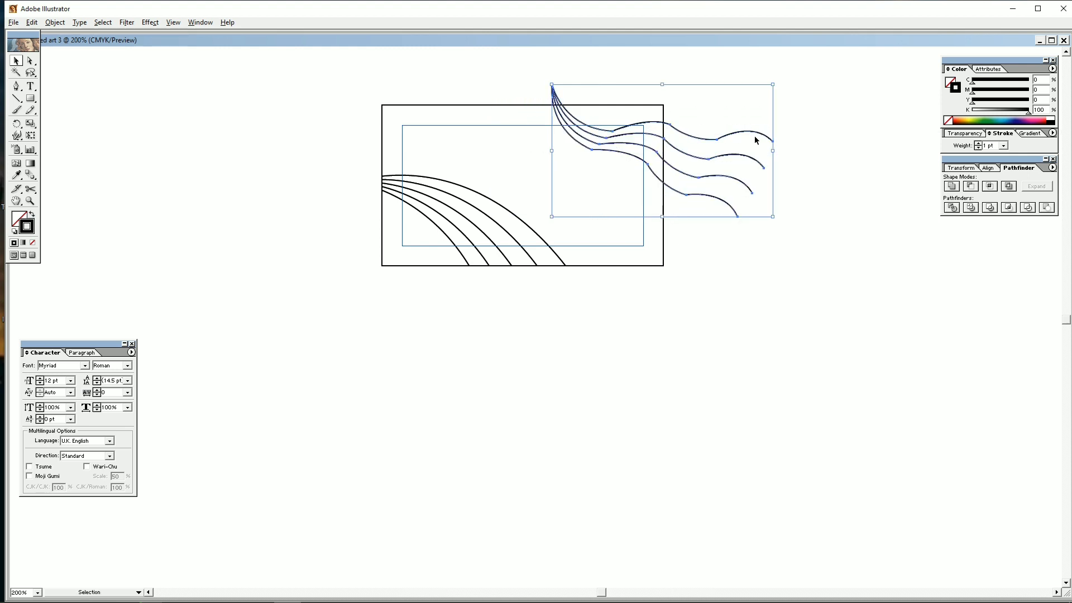
drag(775, 290, 209, 59)
click(952, 209)
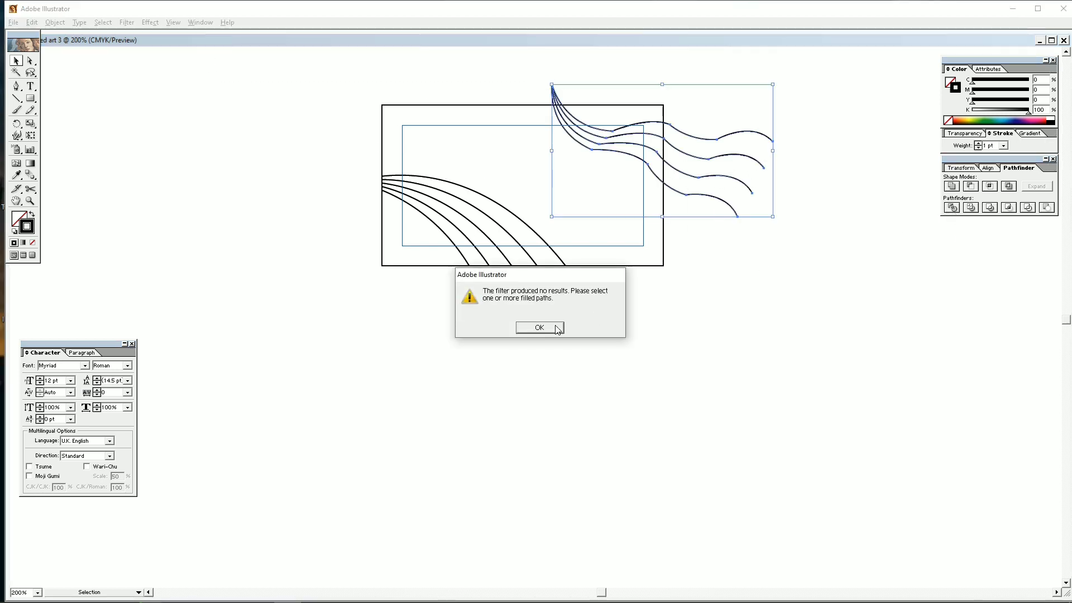
click(552, 326)
- Crop the artwork to the card, ungroup it, and delete the wave pieces above the card
click(718, 316)
drag(751, 266, 232, 72)
click(971, 208)
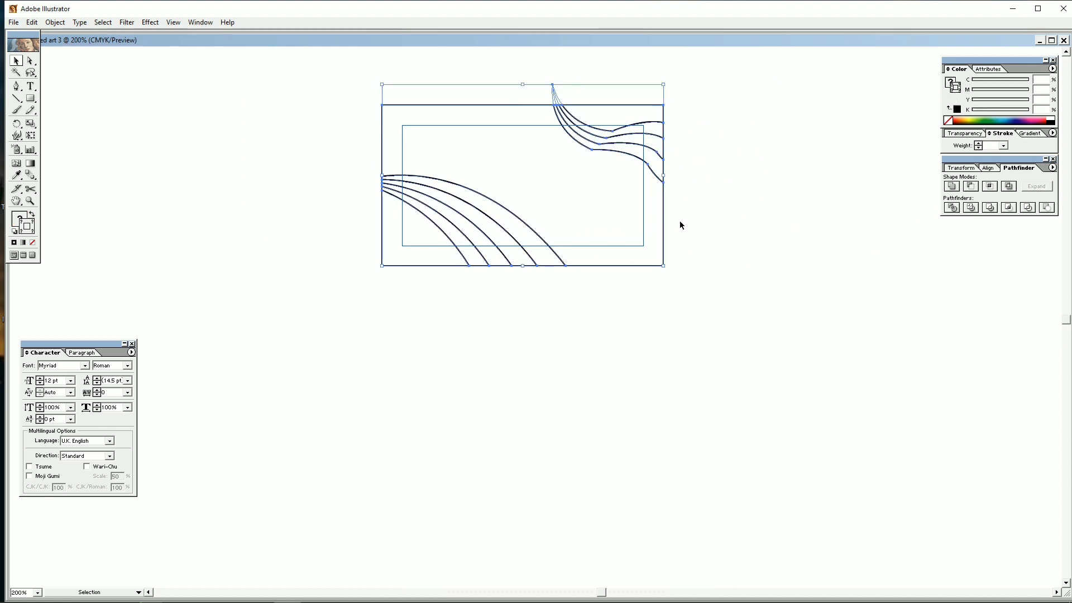
right_click(586, 194)
click(610, 227)
click(769, 234)
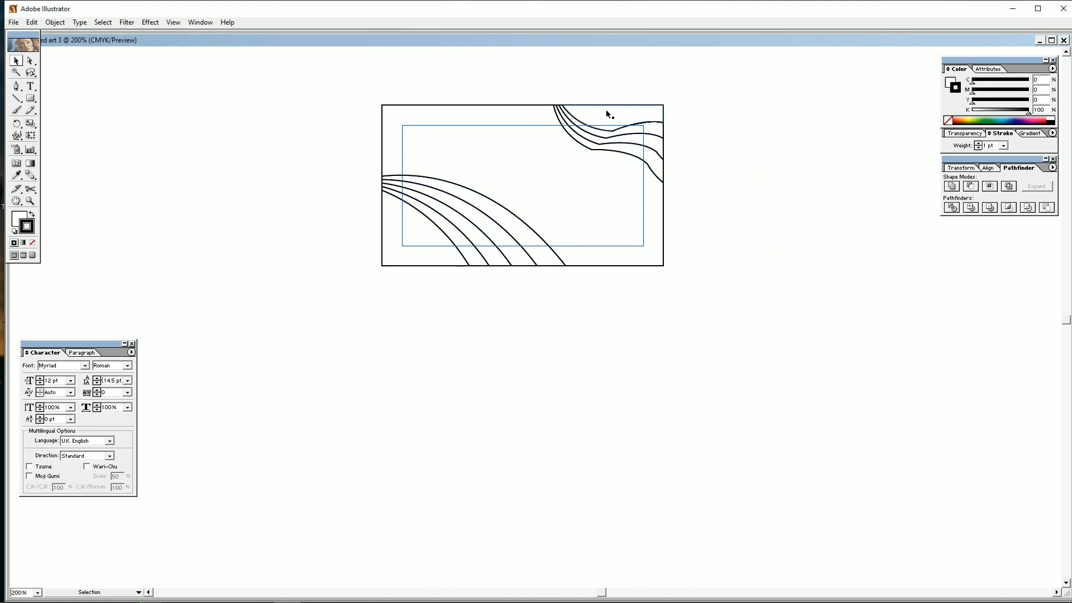
drag(501, 76, 627, 99)
key(Delete)
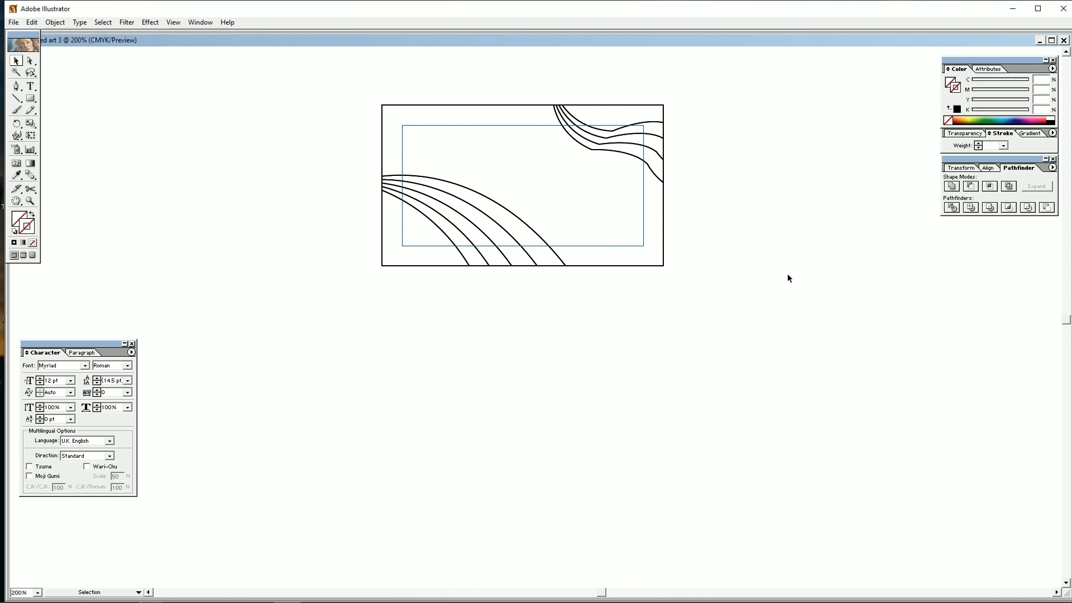
click(393, 144)
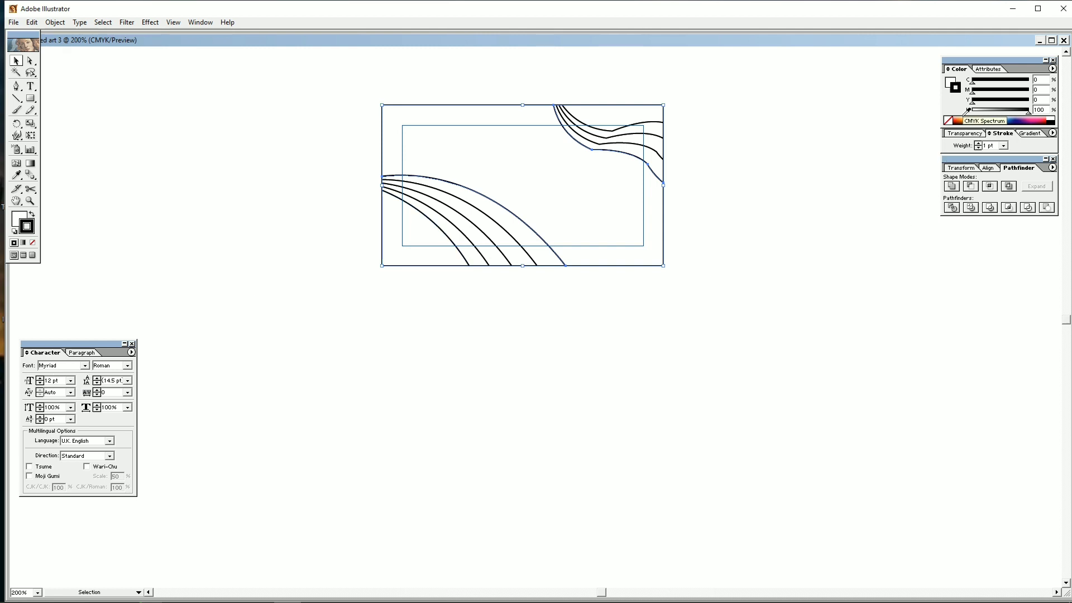
- Stroke the selected paths blue, swap fill and stroke, and reselect all card artwork
click(1008, 120)
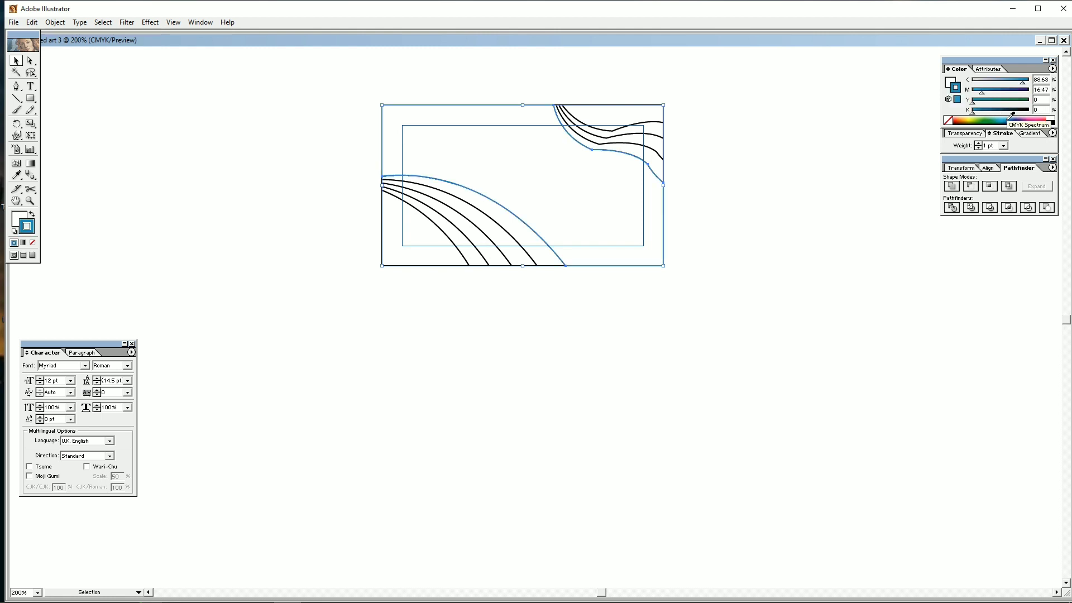
click(32, 214)
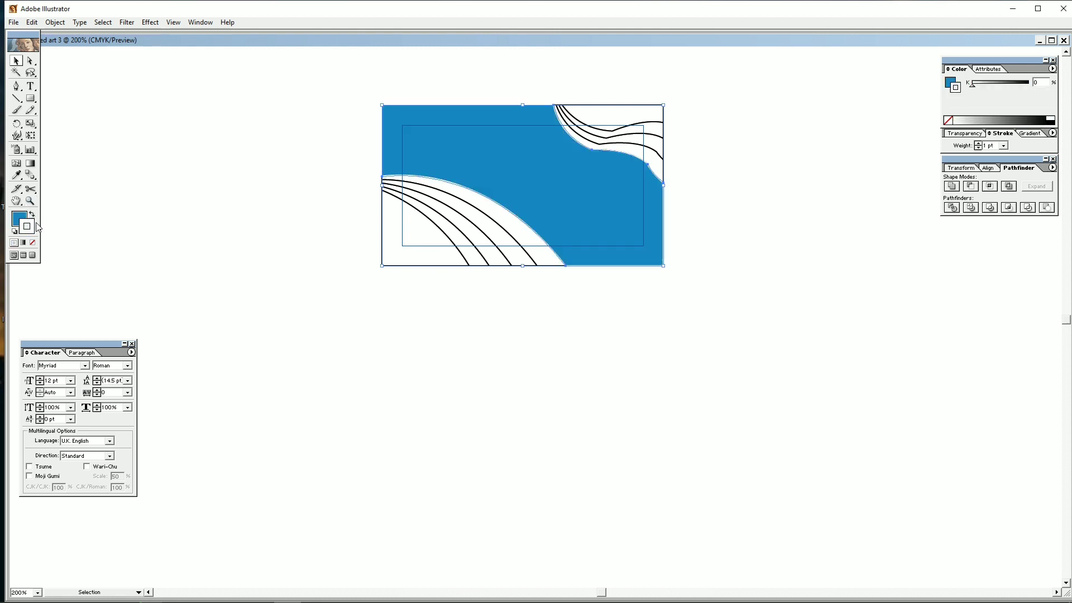
click(670, 330)
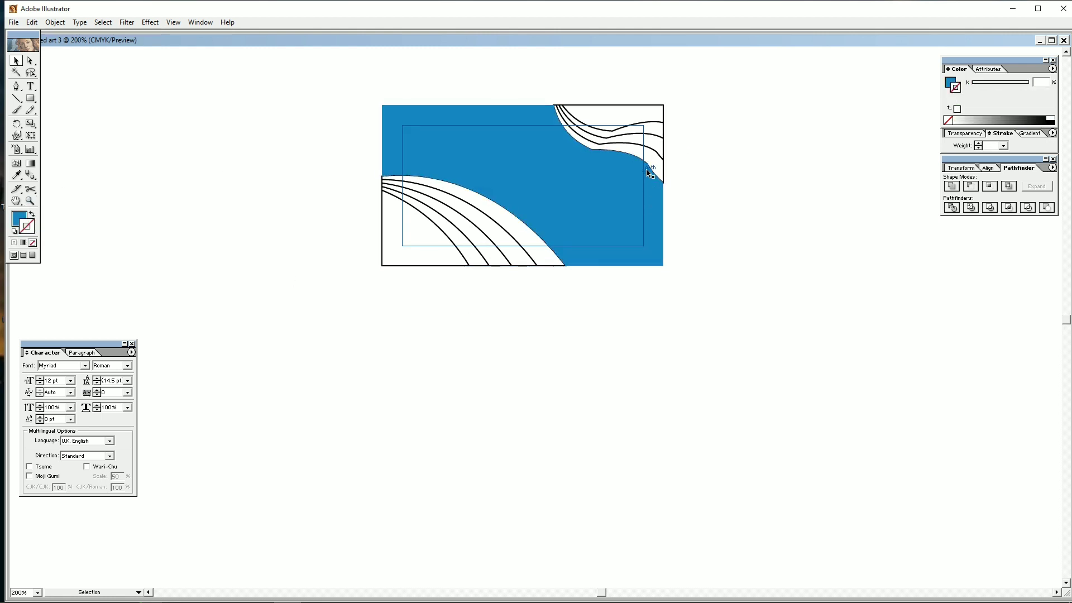
click(656, 169)
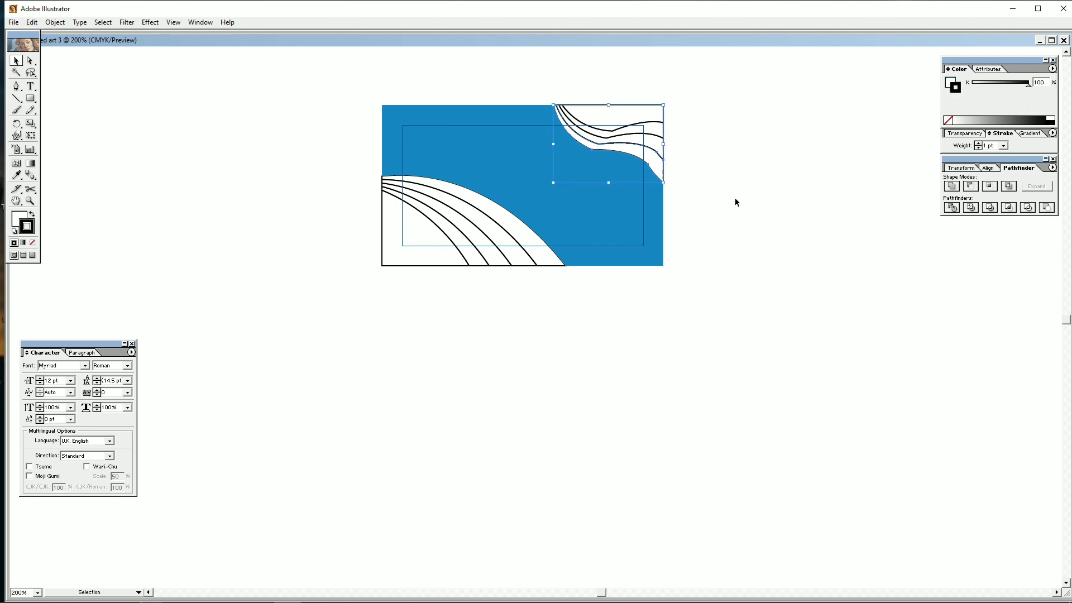
drag(726, 305, 310, 106)
- Check the Document Color Mode in the File menu without changing it
click(13, 23)
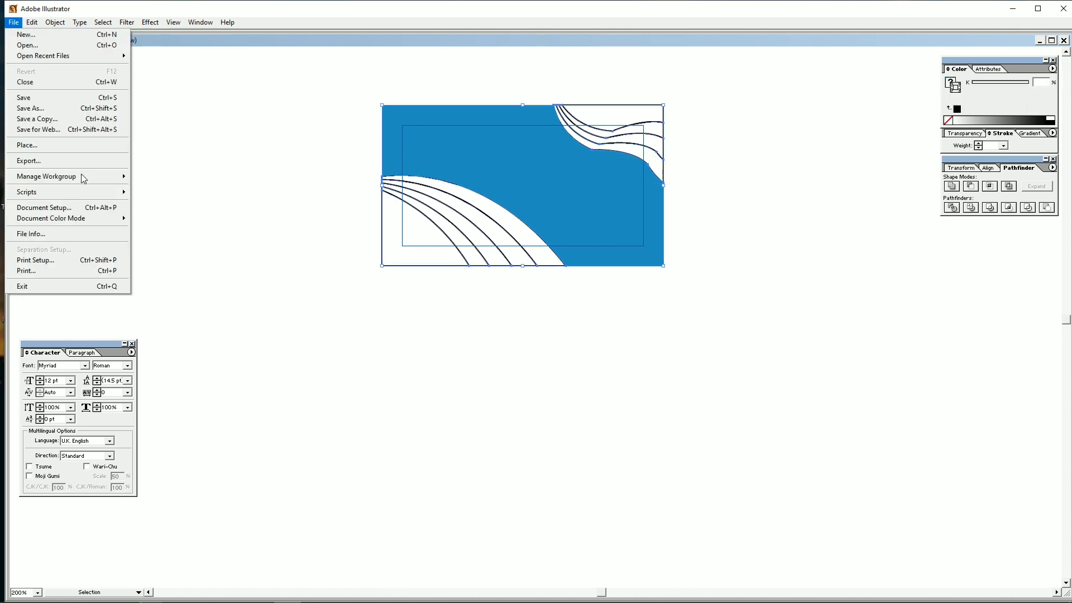
mouse_move(84, 218)
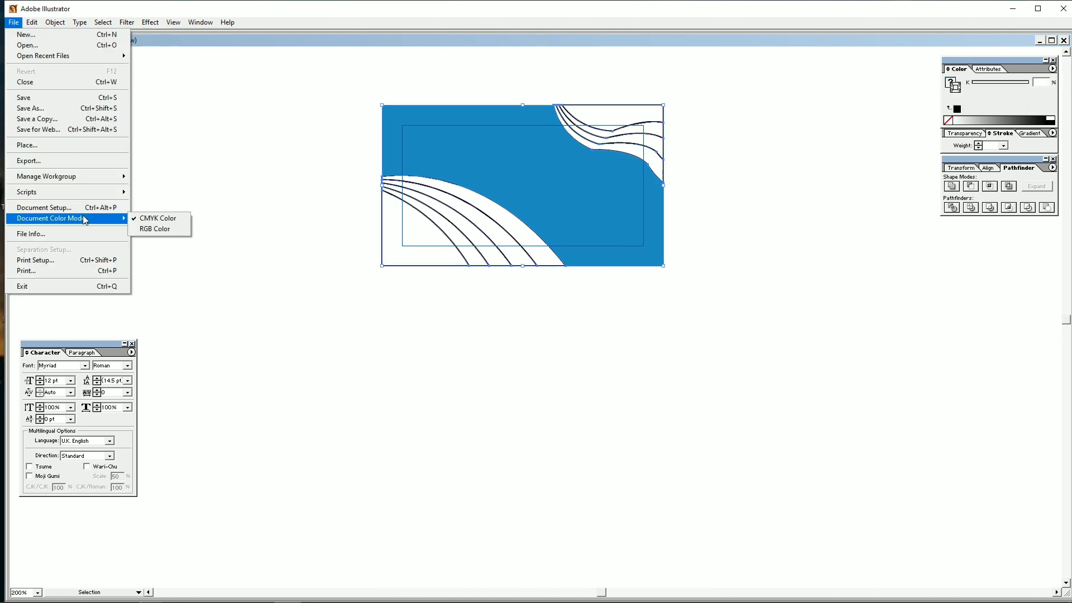
click(372, 358)
click(371, 359)
drag(773, 335, 310, 77)
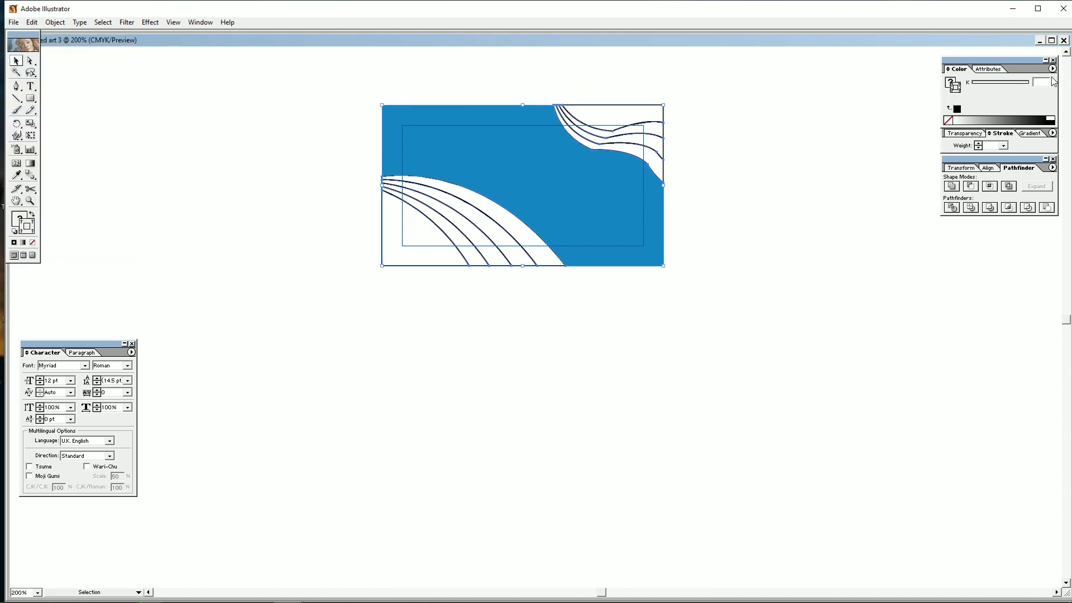
- Show full stroke options and switch the Color panel sliders to CMYK
click(1053, 134)
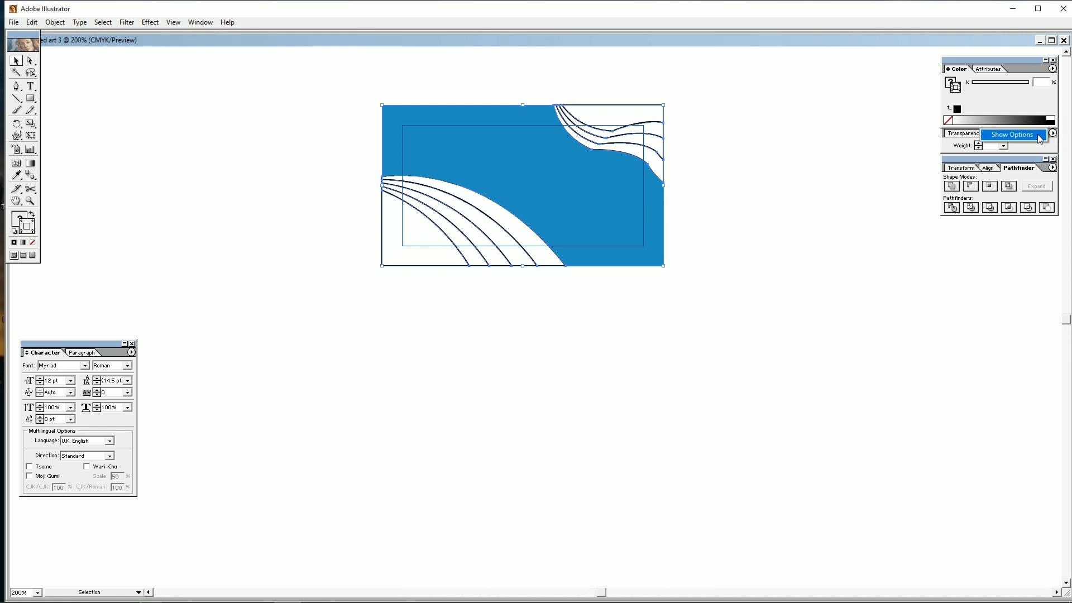
click(1035, 137)
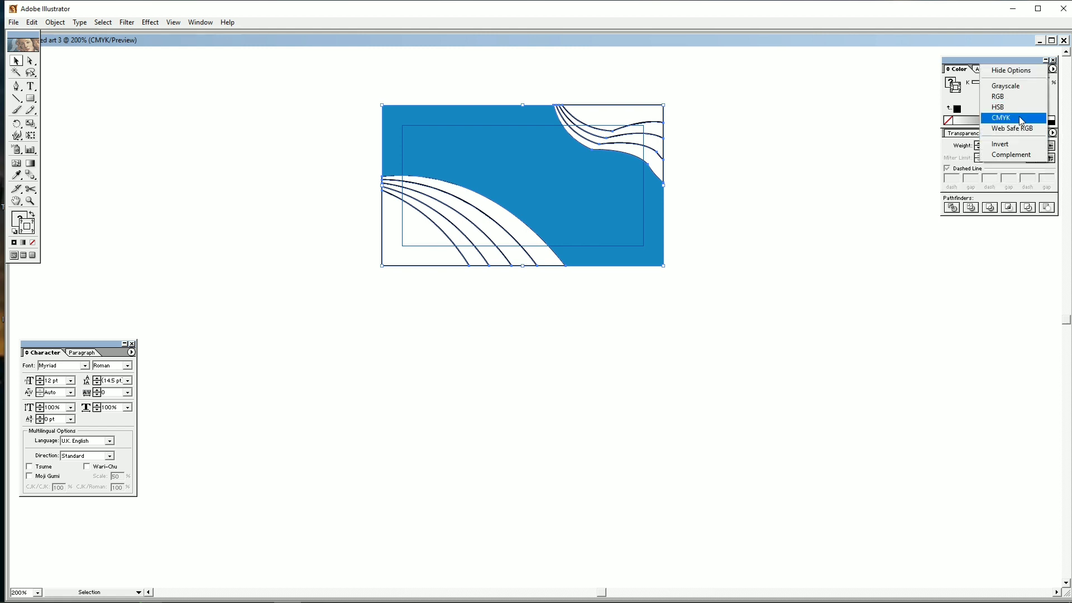
click(1019, 140)
click(794, 299)
drag(762, 316, 265, 90)
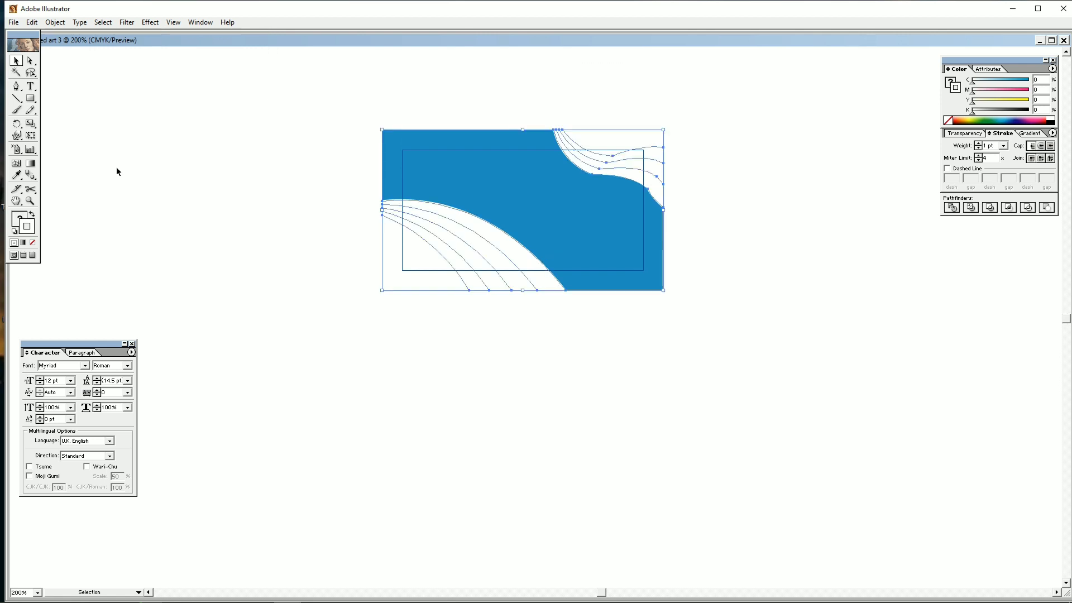
- Fill the top-right curved band teal with no stroke
click(33, 242)
click(1051, 117)
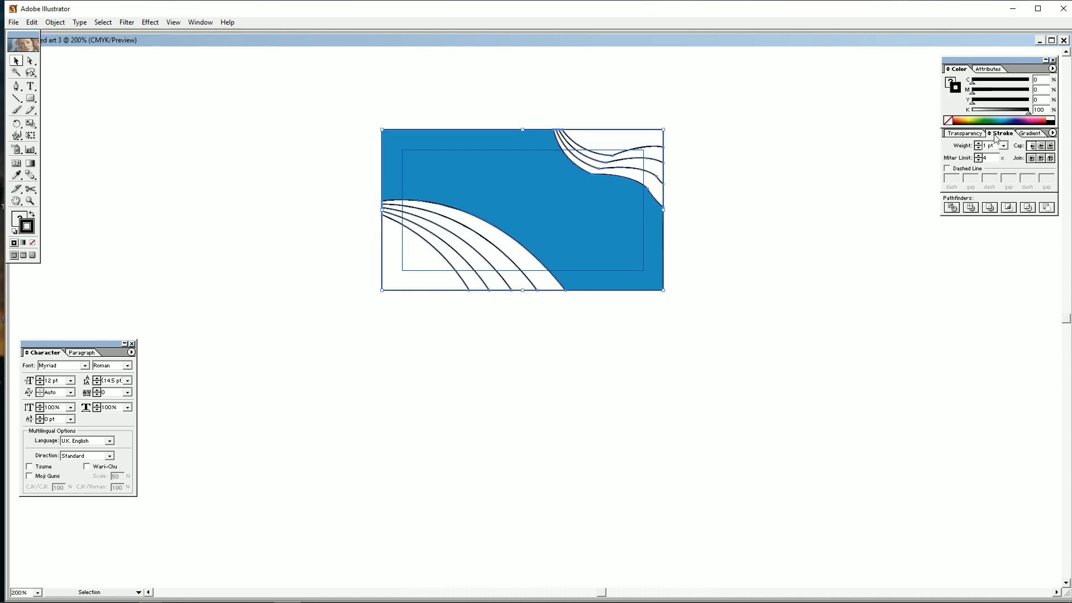
click(688, 183)
drag(641, 113, 616, 137)
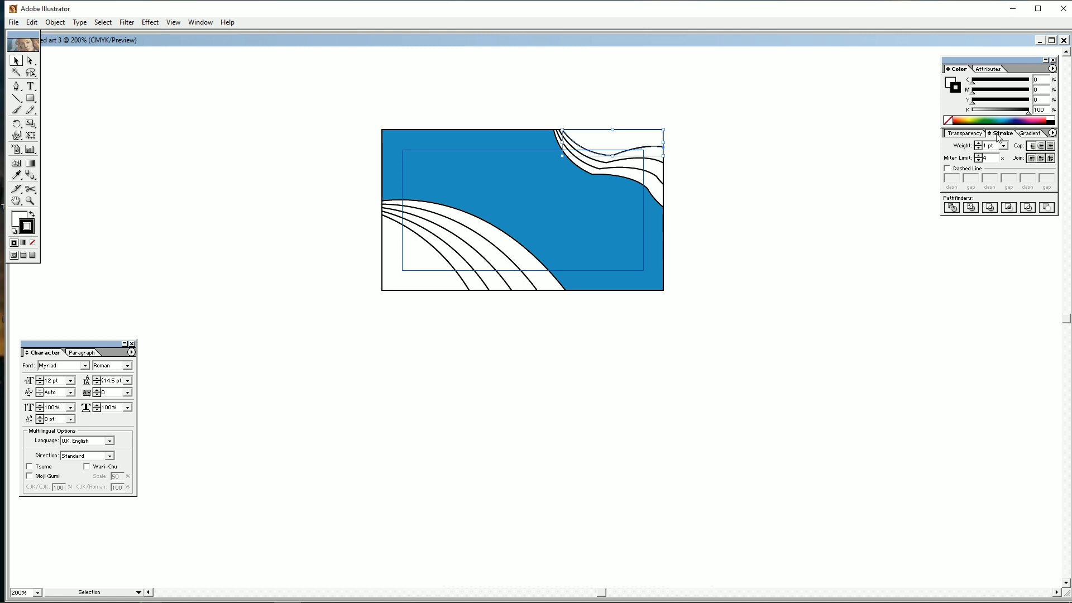
click(1002, 120)
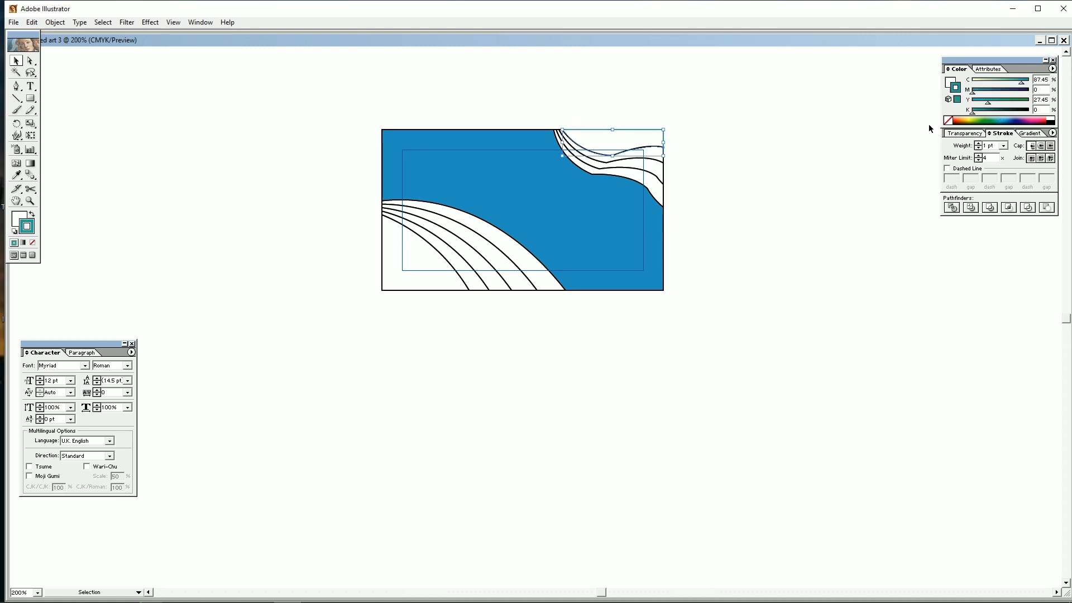
click(32, 213)
click(32, 243)
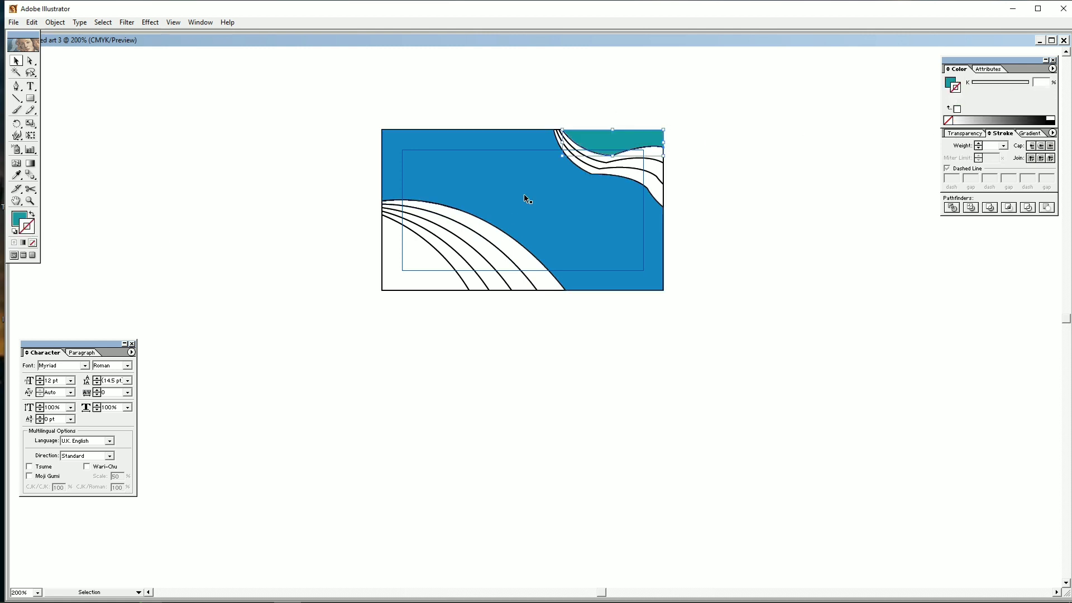
- Switch the Color panel to RGB and fill the band below the teal one pink
click(658, 158)
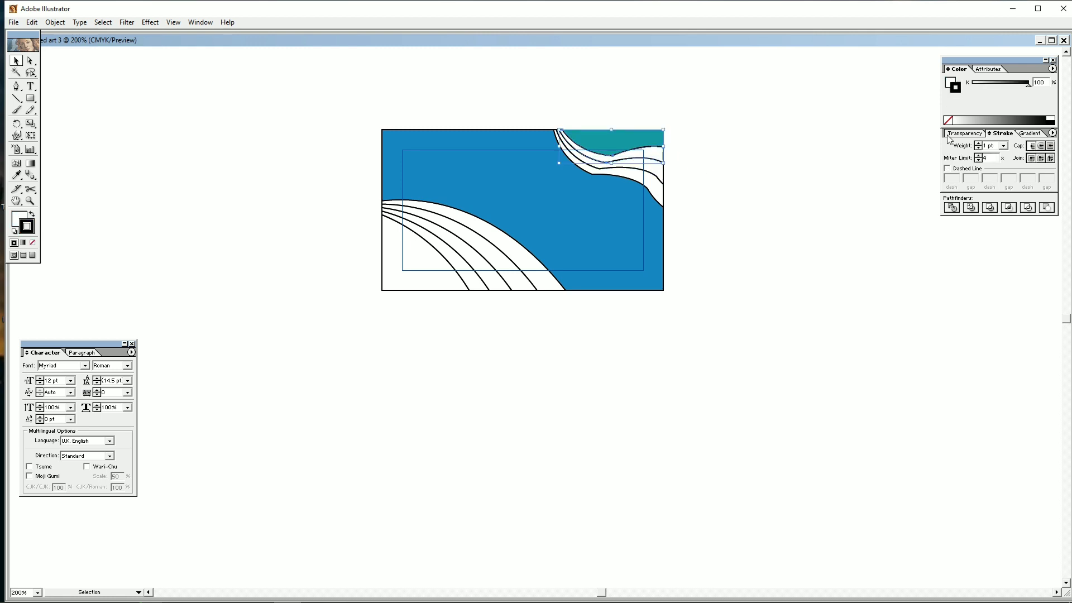
click(949, 83)
click(951, 134)
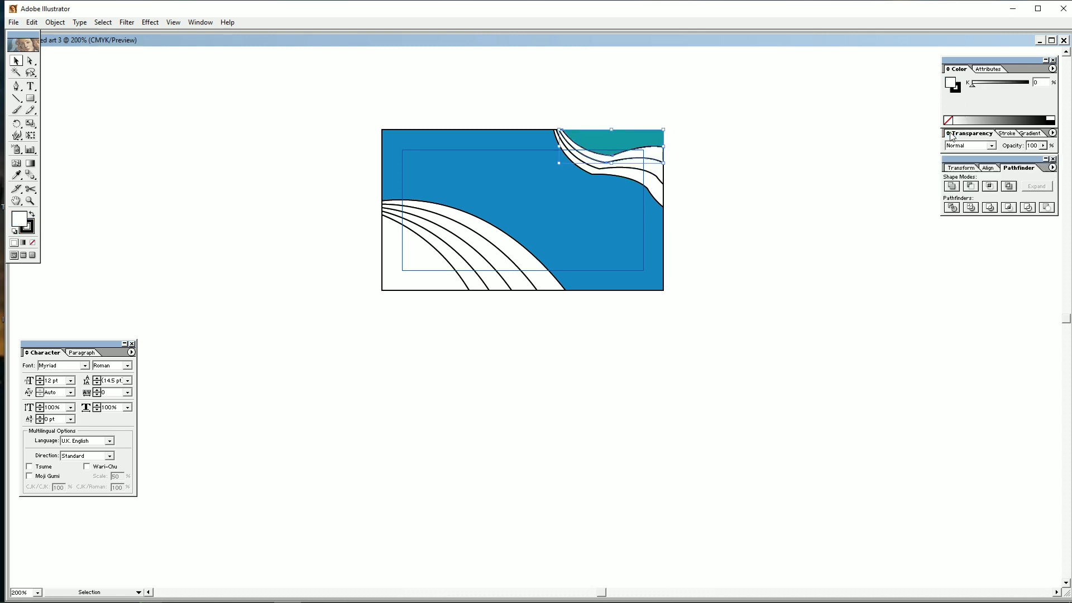
click(1005, 134)
click(1052, 70)
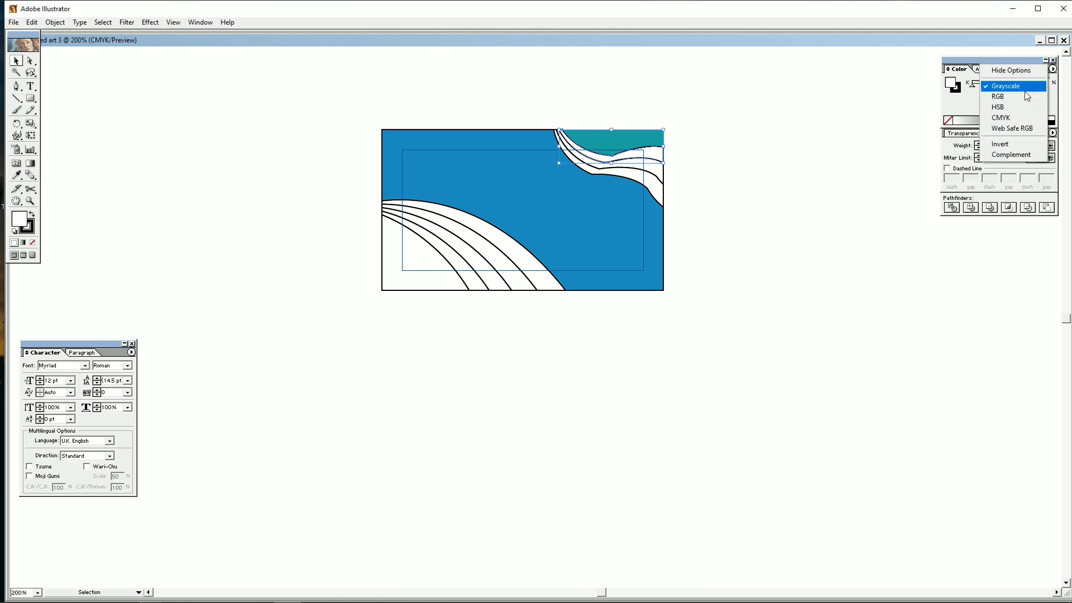
click(1017, 99)
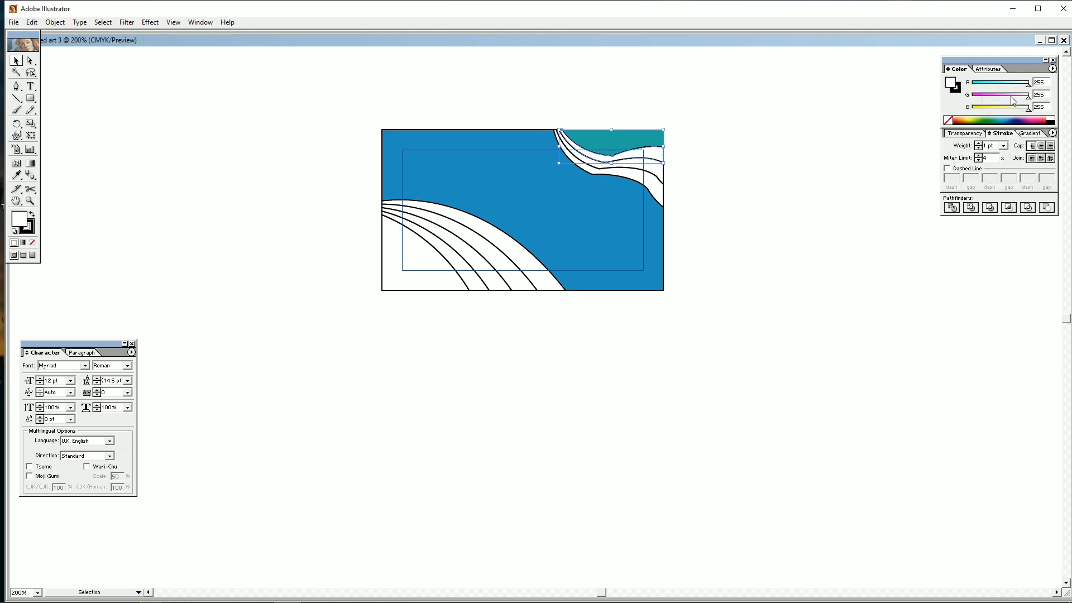
drag(1029, 98, 988, 100)
- Select the next band below and switch the colour sliders back to CMYK
click(663, 178)
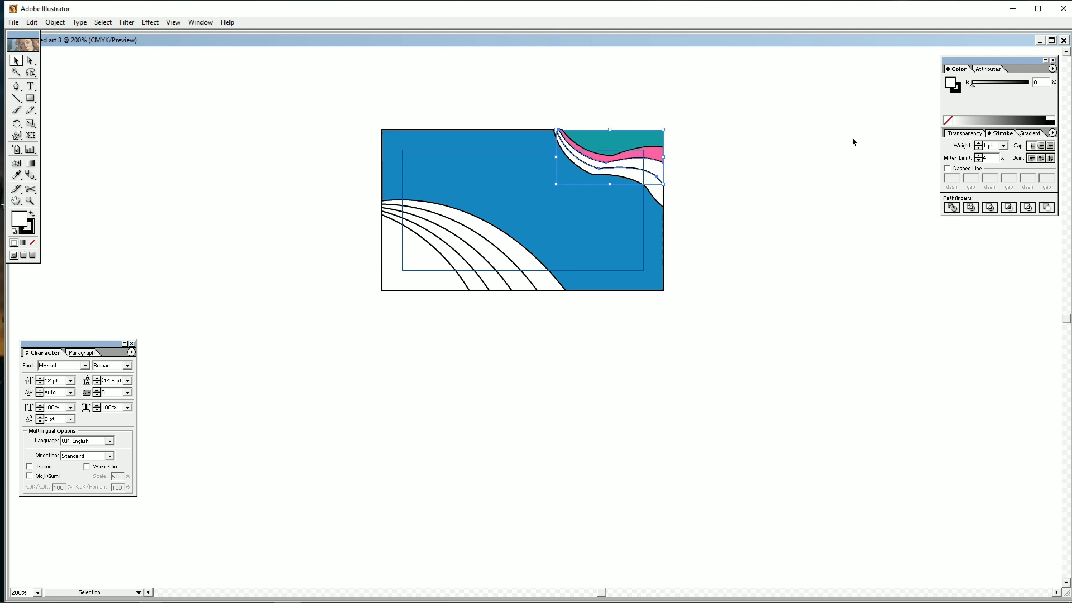
click(1052, 69)
click(1017, 118)
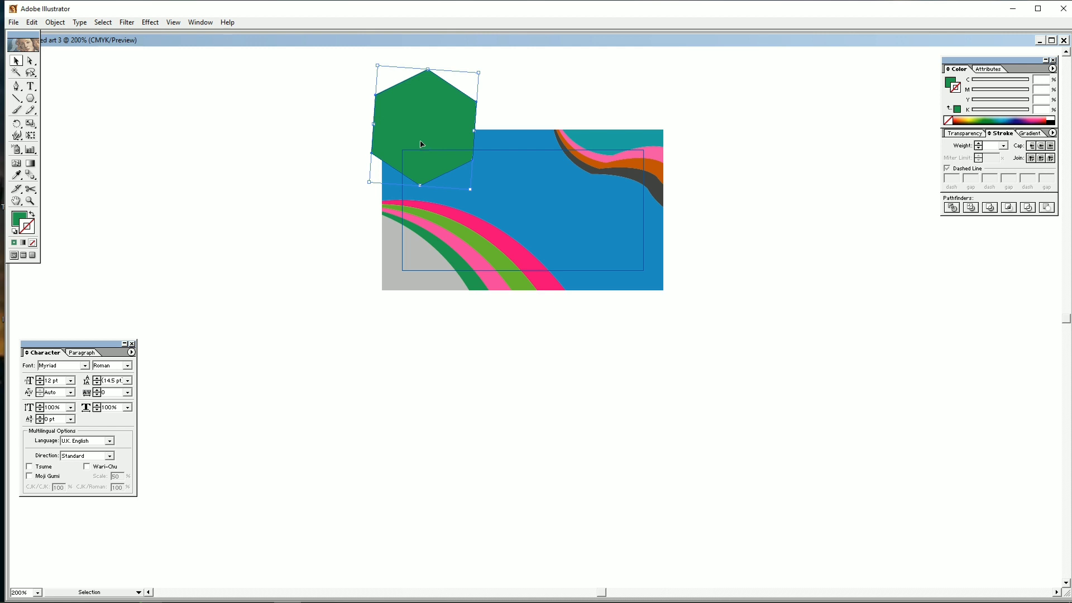
- Divide the artwork with Pathfinder, ungroup it, and delete the hexagon piece outside the card
drag(709, 371, 246, 70)
key(shift+F9)
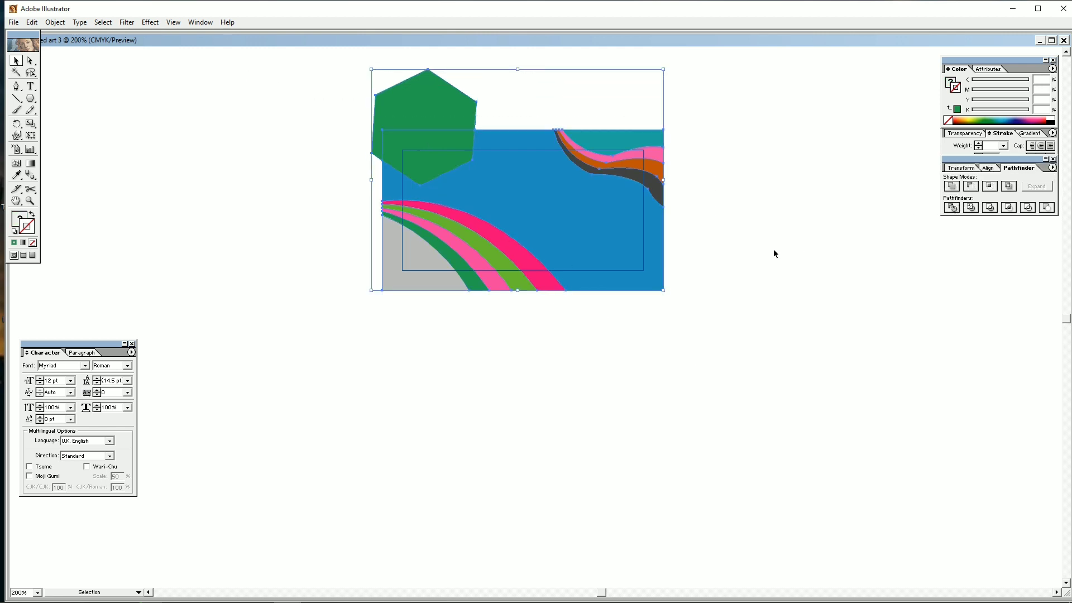
right_click(395, 129)
click(422, 161)
click(366, 92)
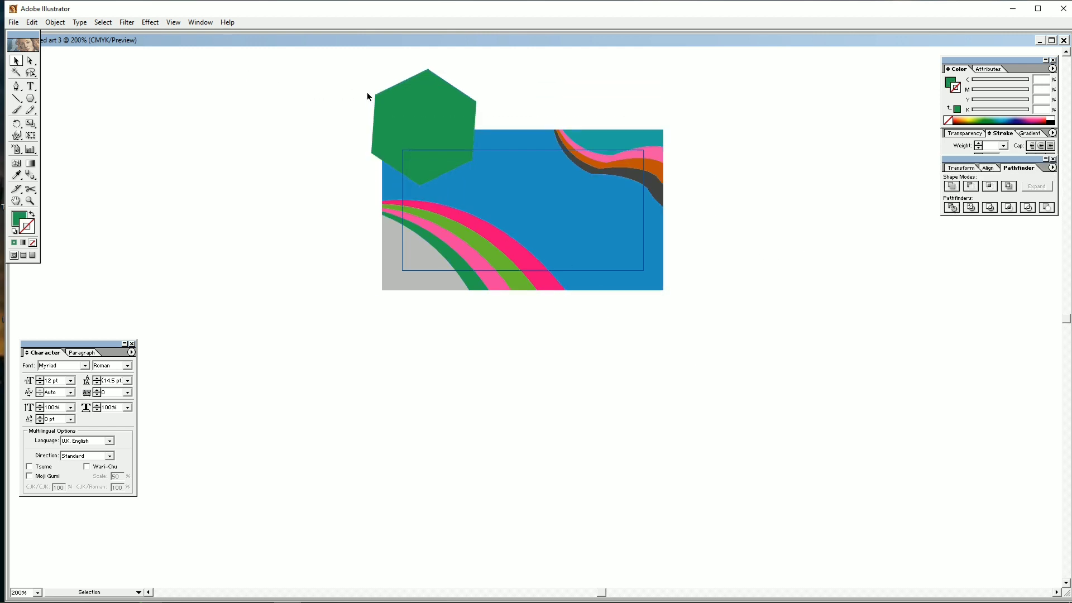
click(440, 111)
key(Delete)
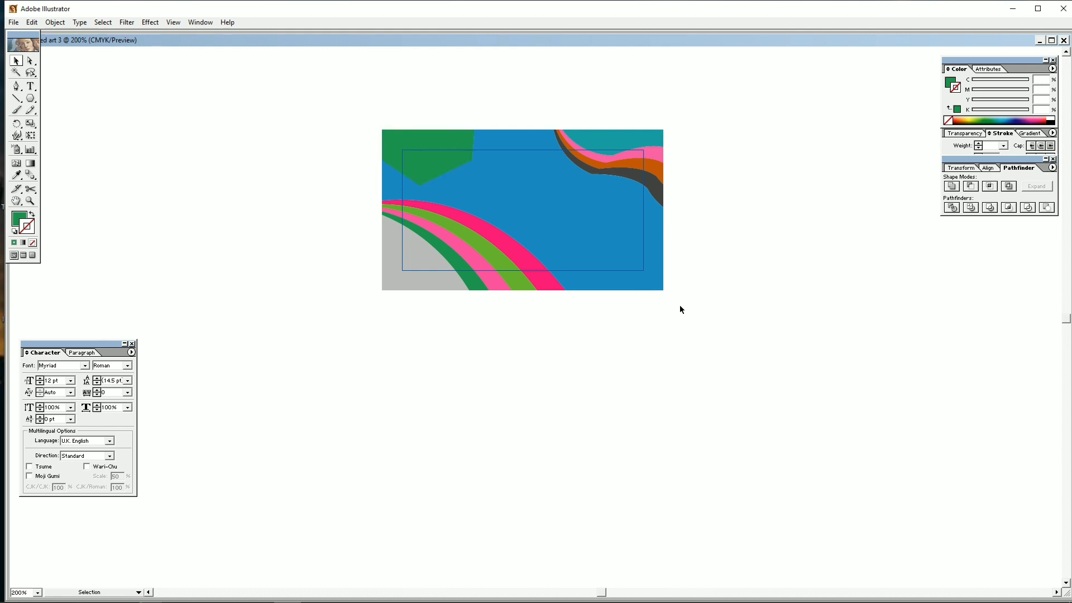
- Fill the trimmed hexagon dark navy and drag out a star beside the card
click(430, 148)
click(1017, 119)
click(815, 311)
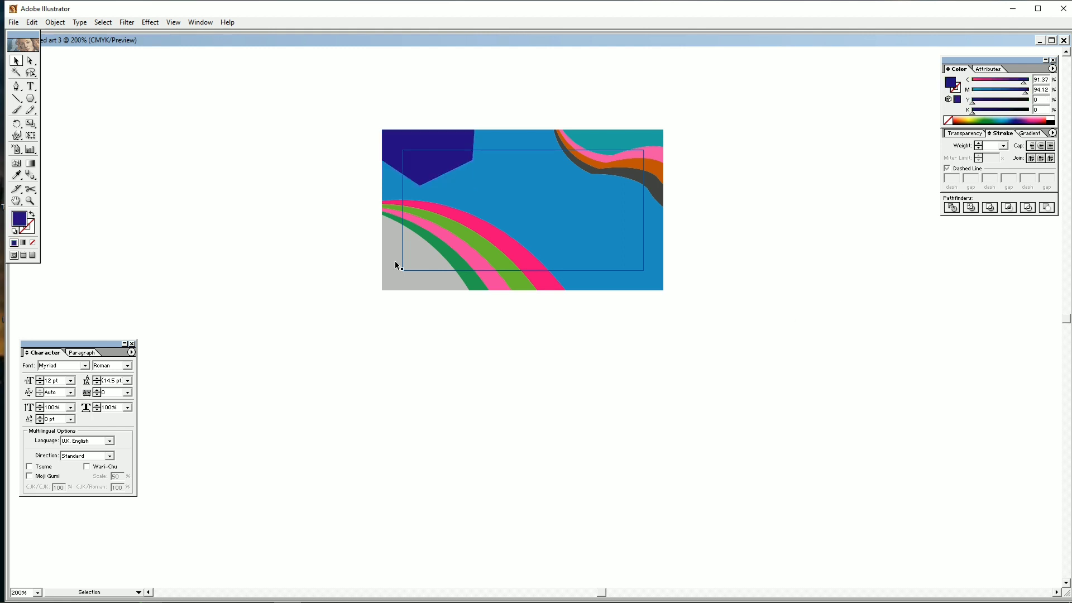
drag(31, 99, 97, 100)
drag(692, 332, 730, 325)
- Undo the dragged star and create a 9-point star through the Star dialog
key(ctrl+z)
click(550, 326)
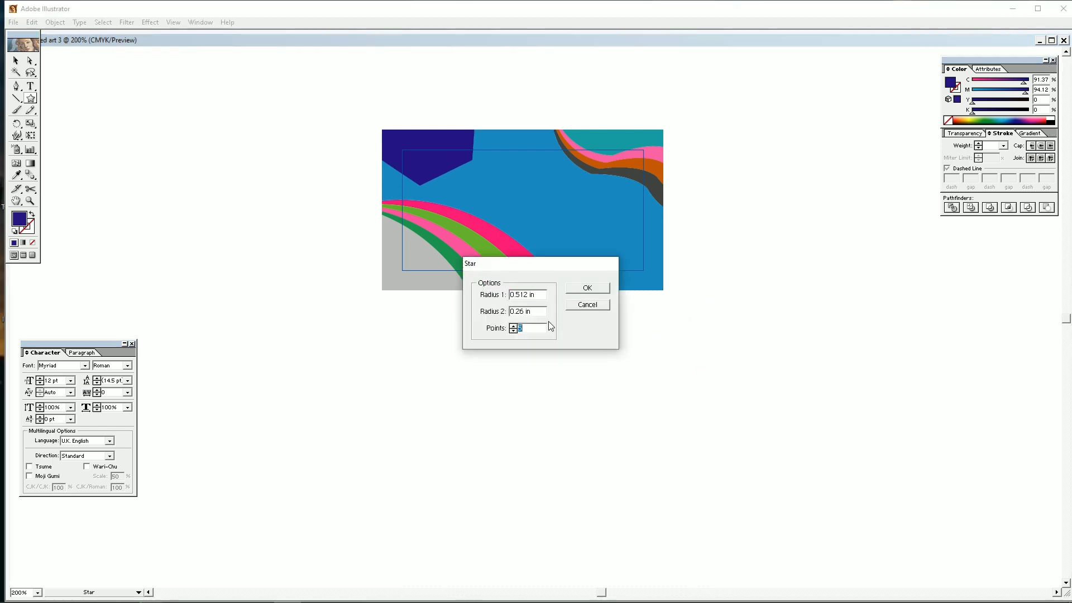
text(9)
click(588, 288)
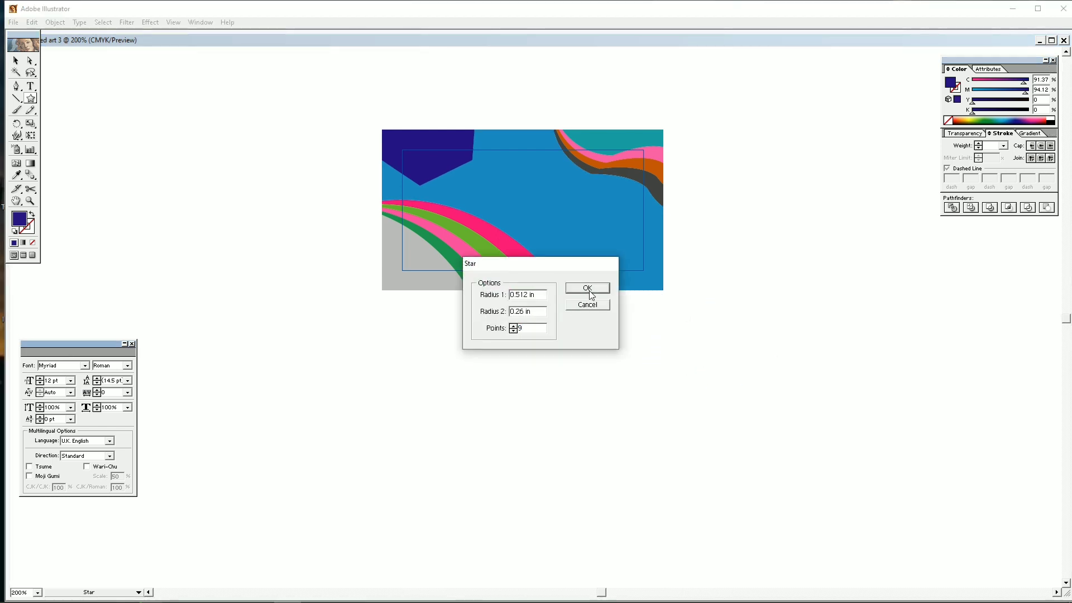
- Scale the star and position it over the card's lower-right corner
click(16, 60)
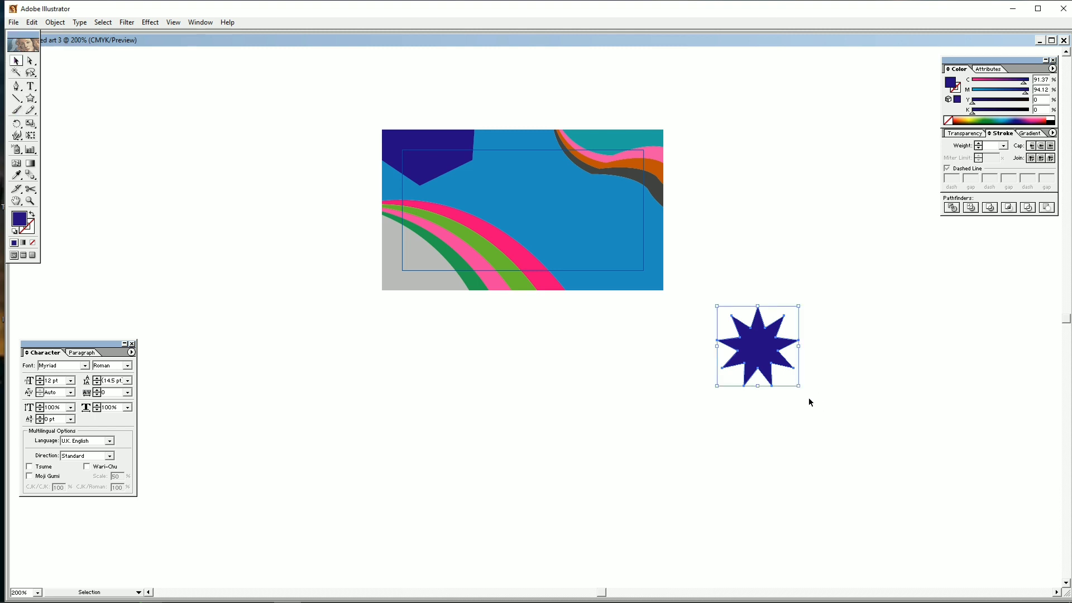
drag(799, 386, 826, 412)
drag(765, 357, 659, 293)
drag(717, 352, 693, 324)
drag(646, 286, 643, 281)
click(779, 386)
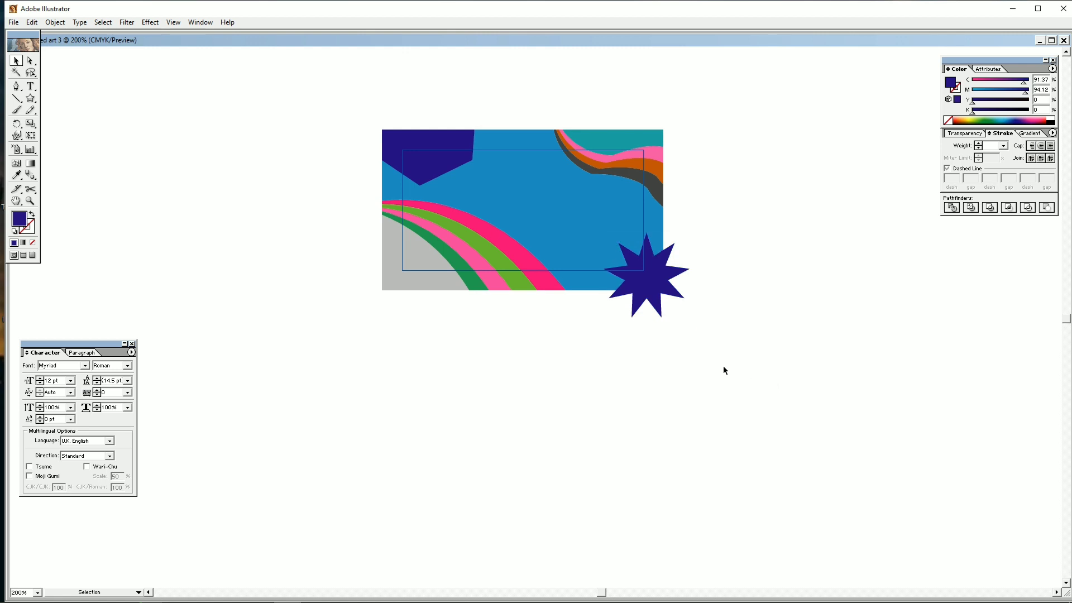
- Divide the artwork with Pathfinder, ungroup, and delete the star piece outside the card
drag(711, 359, 328, 91)
click(959, 213)
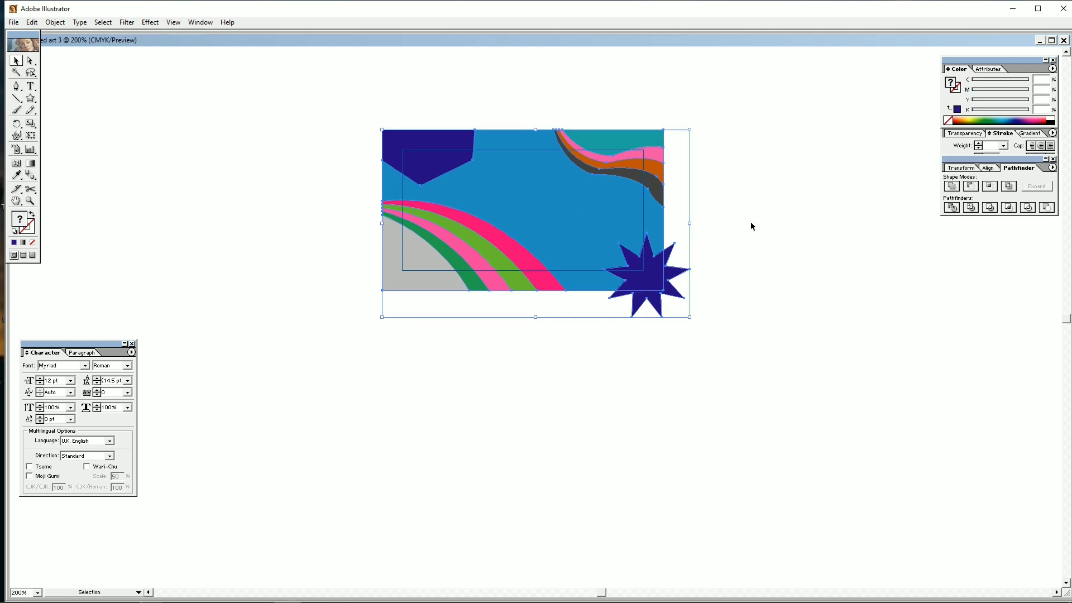
right_click(695, 237)
click(695, 240)
click(659, 320)
click(633, 311)
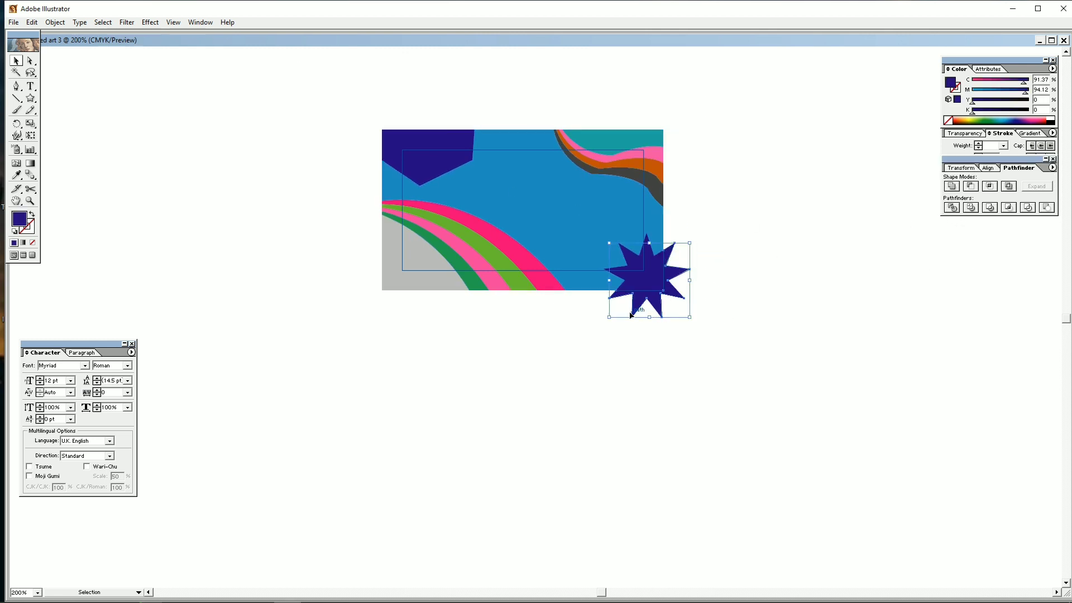
key(Delete)
- Fill the remaining star corner piece a bright yellowish green
click(648, 262)
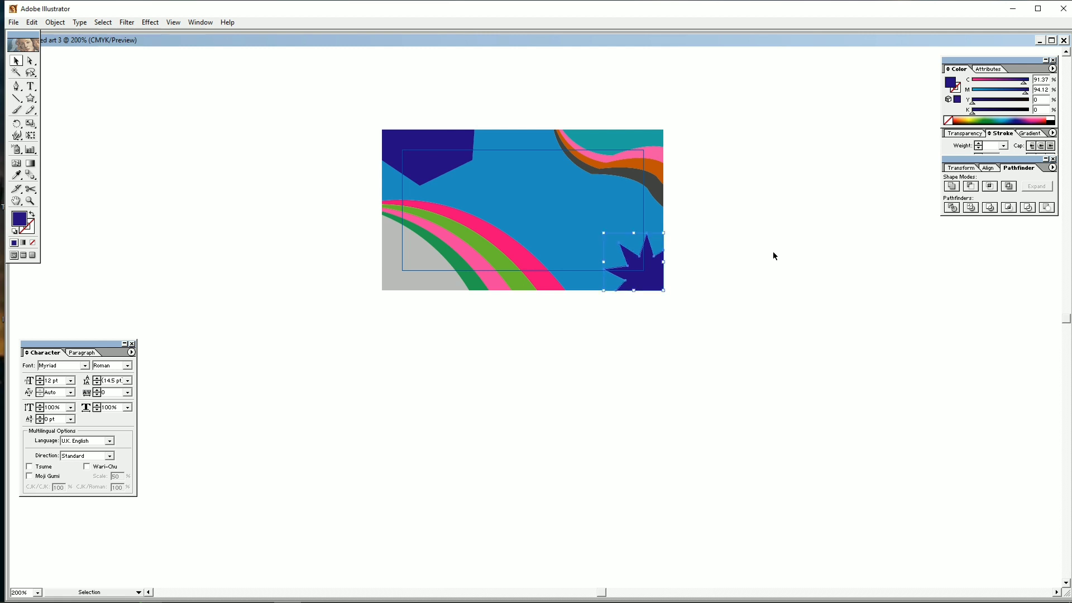
click(988, 118)
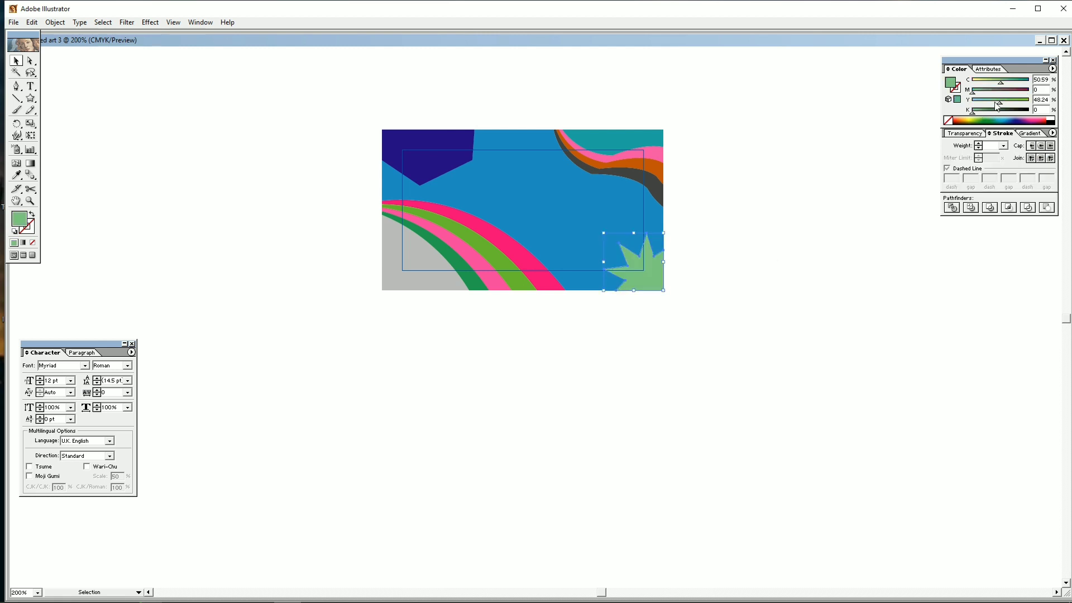
drag(1002, 106, 1028, 105)
click(865, 383)
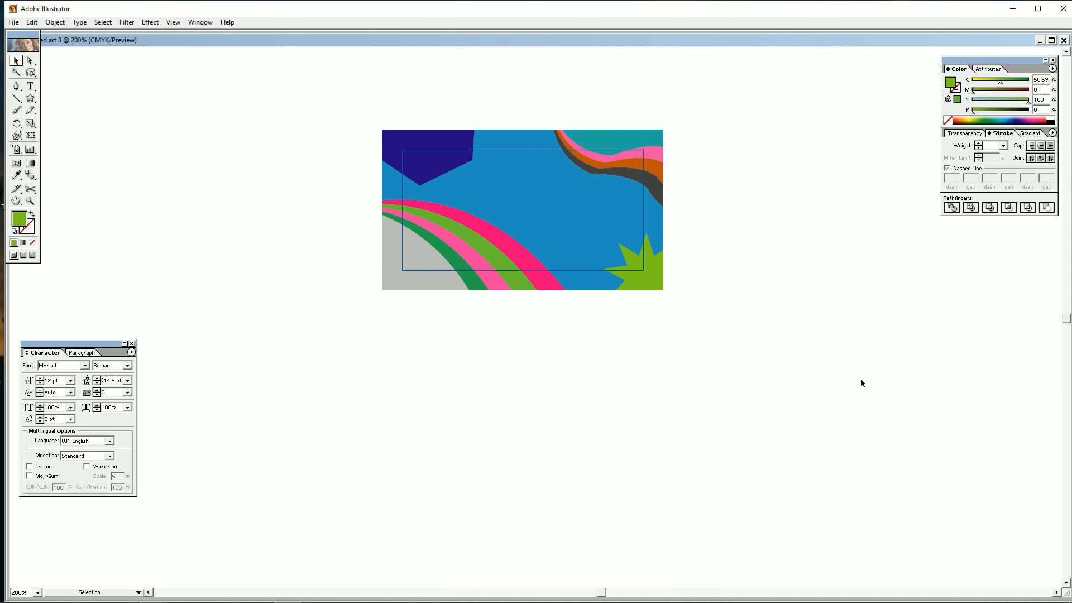
- Try moving the blue background shape, then undo the move
click(645, 216)
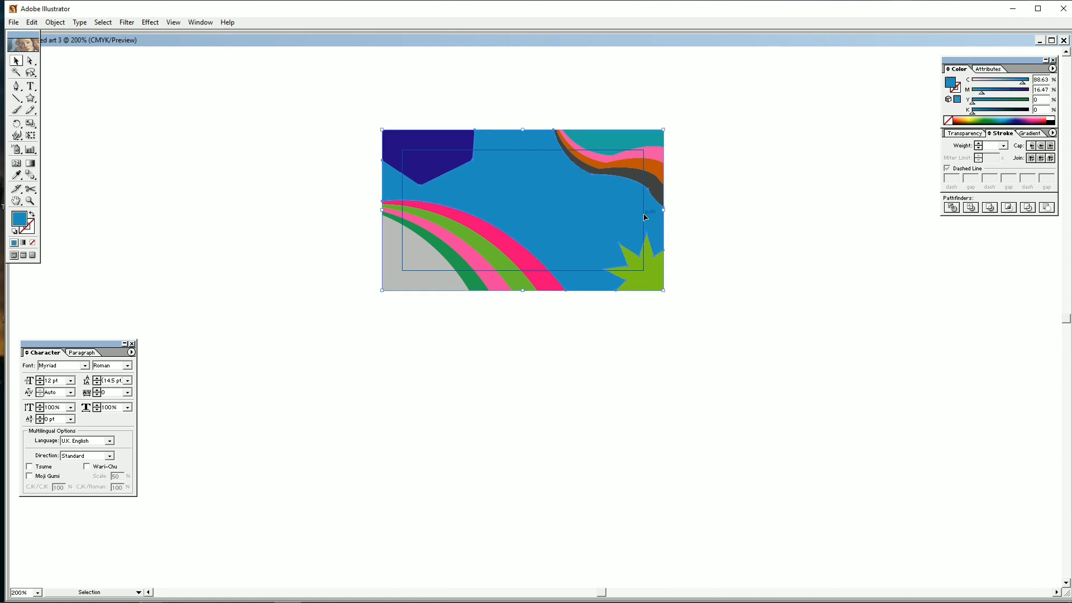
drag(645, 216, 824, 231)
key(ctrl+z)
- Type the cardholder's name as a text line on the canvas, correcting the typos
click(885, 306)
click(30, 85)
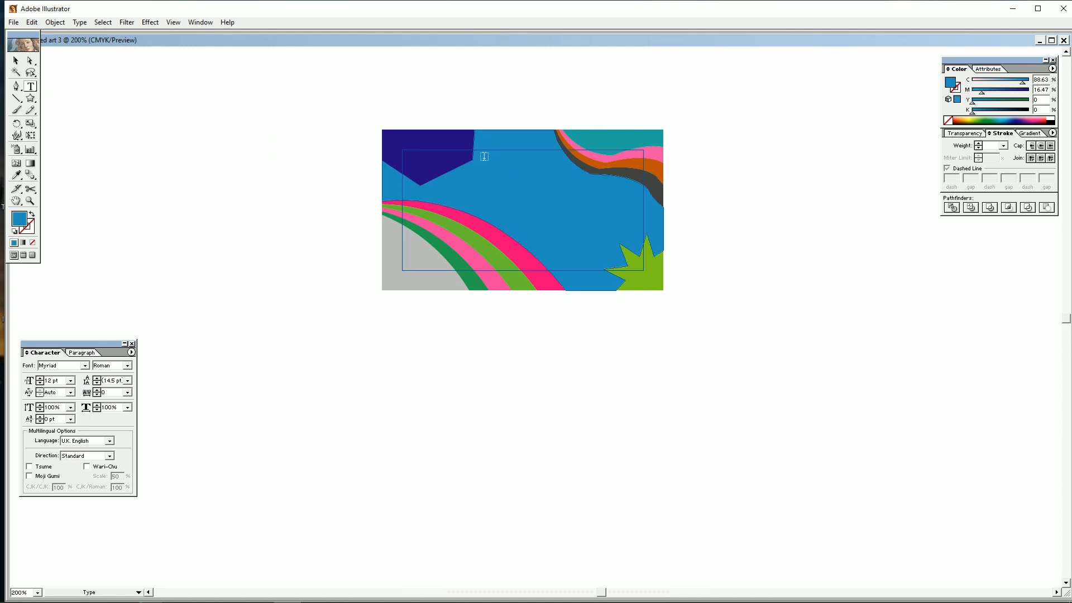
click(848, 343)
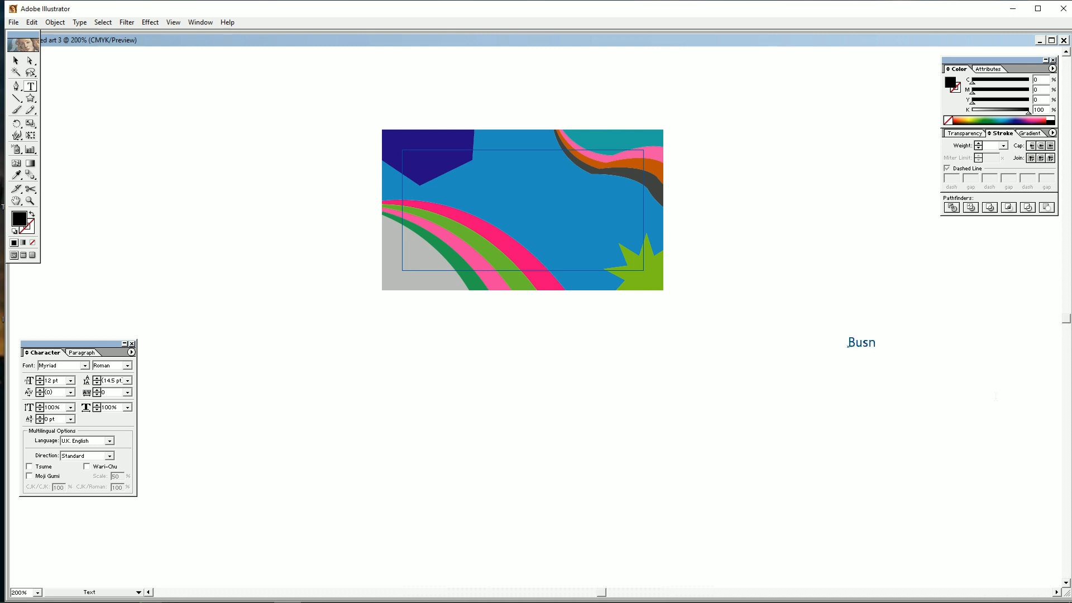
text(rayha)
key(BackSpace)
key(BackSpace)
key(BackSpace)
key(BackSpace)
key(BackSpace)
key(BackSpace)
text(d Rayhamn)
key(BackSpace)
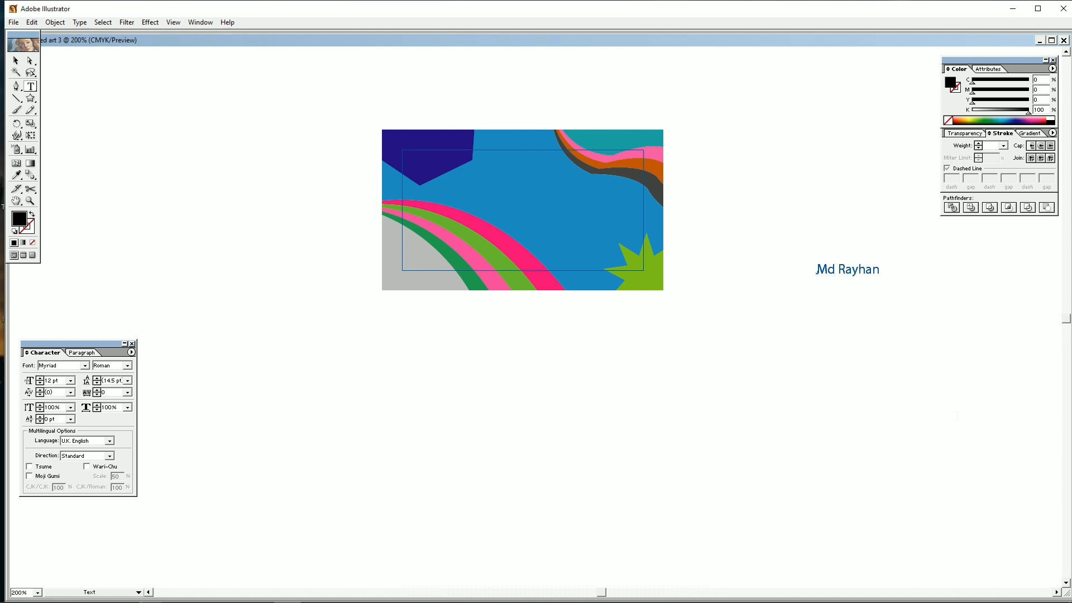
- Move the name text onto the card near its top
click(17, 60)
drag(845, 271, 536, 167)
click(887, 278)
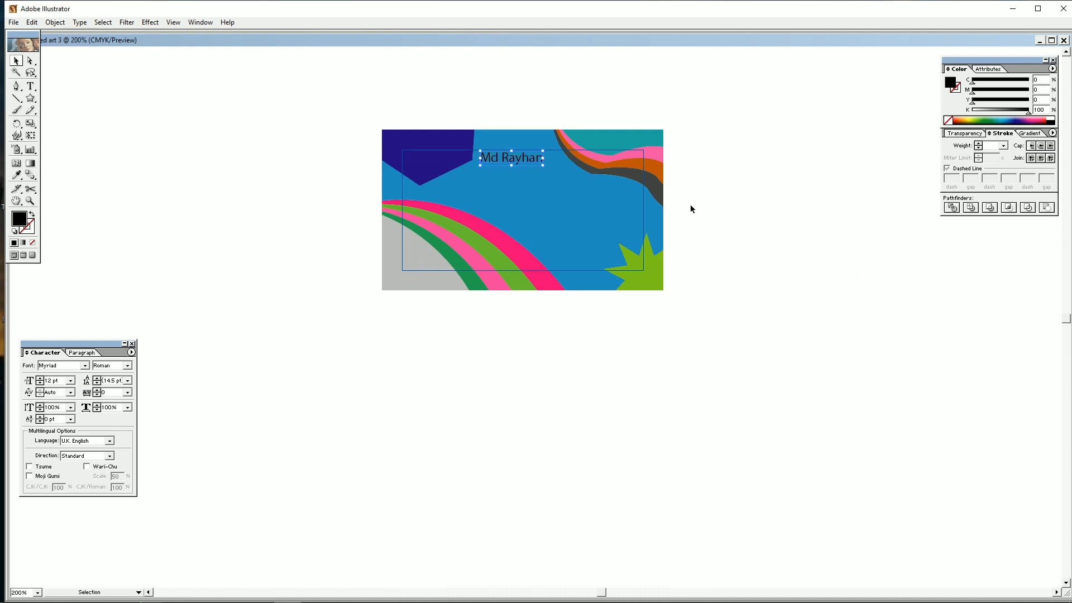
- Try rotating the name text vertically with Free Transform, then undo the rotation
key(Right)
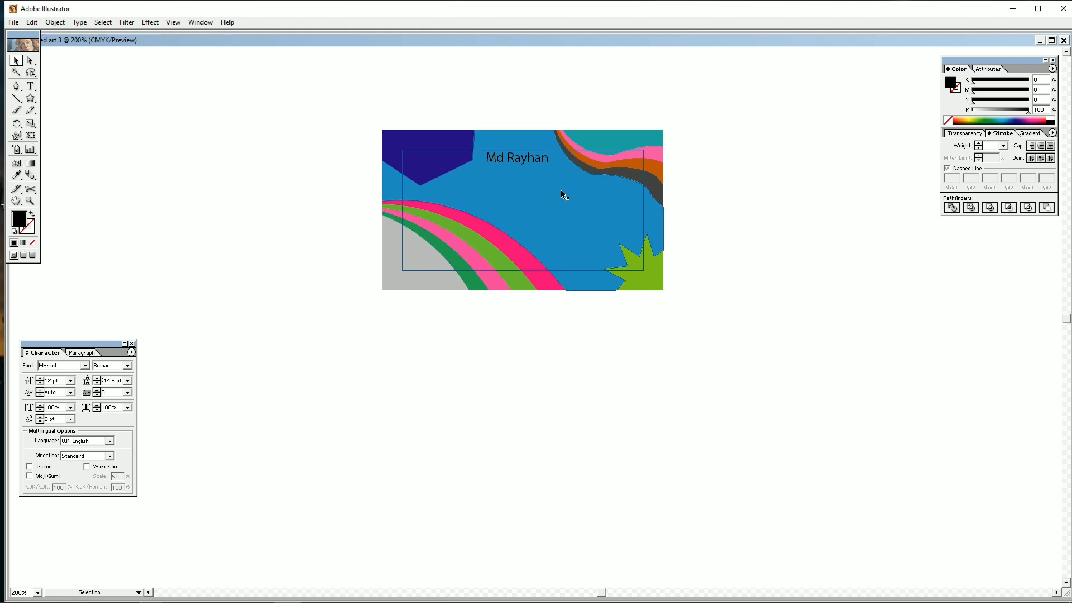
drag(514, 159, 476, 328)
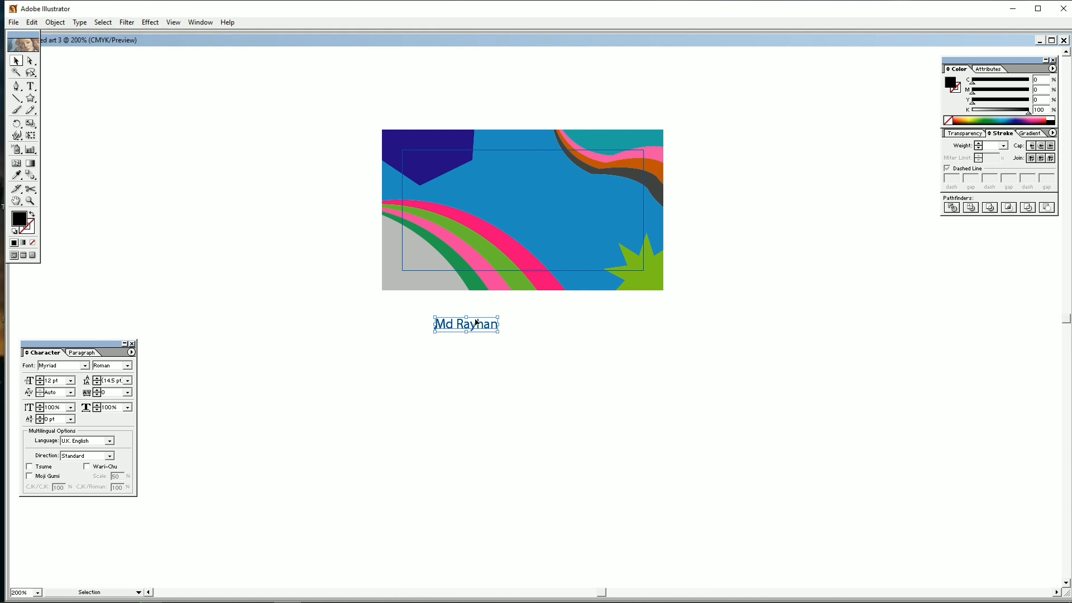
key(e)
drag(483, 313, 394, 252)
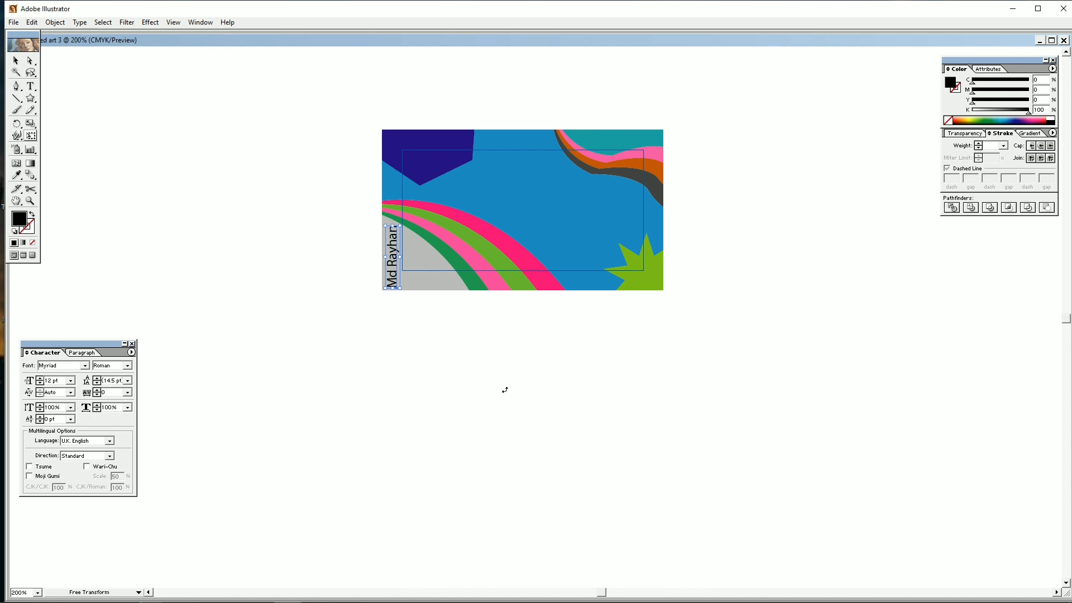
key(v)
key(ctrl+z)
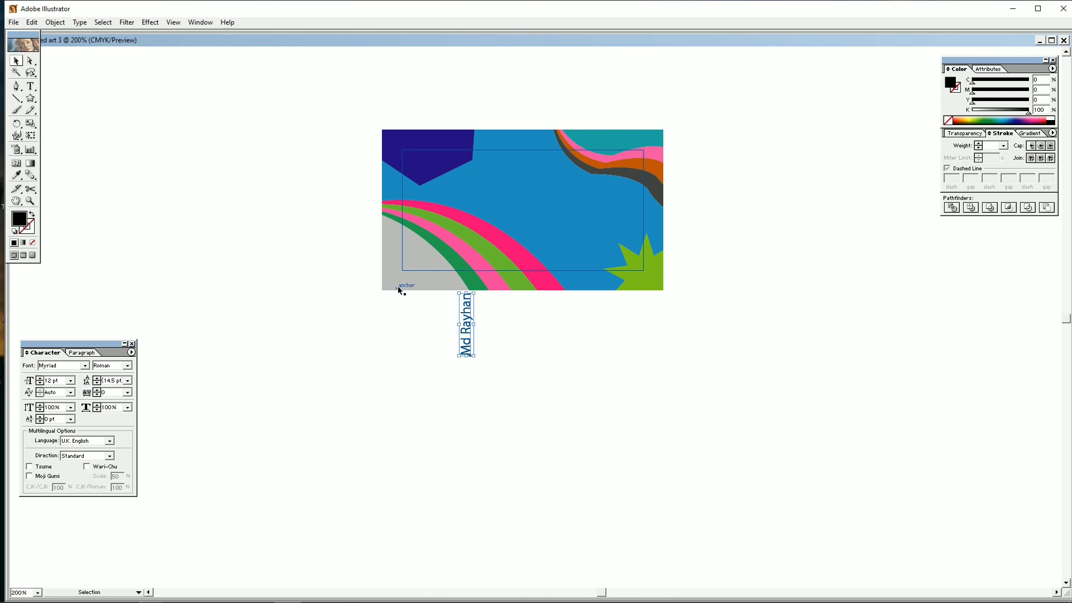
key(ctrl+z)
- Place the horizontal name text along the card's top edge
drag(455, 325, 505, 146)
click(768, 350)
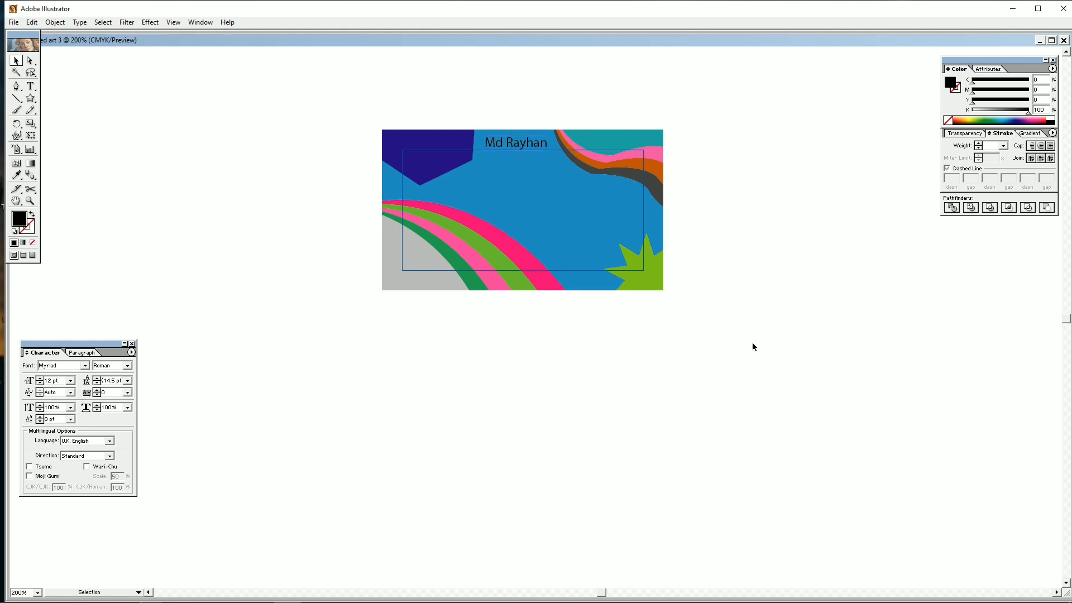
drag(741, 379, 335, 105)
click(752, 311)
- In Save As, browse to the Adobe Illustrator folder and create folder 04.06.2023
key(ctrl+s)
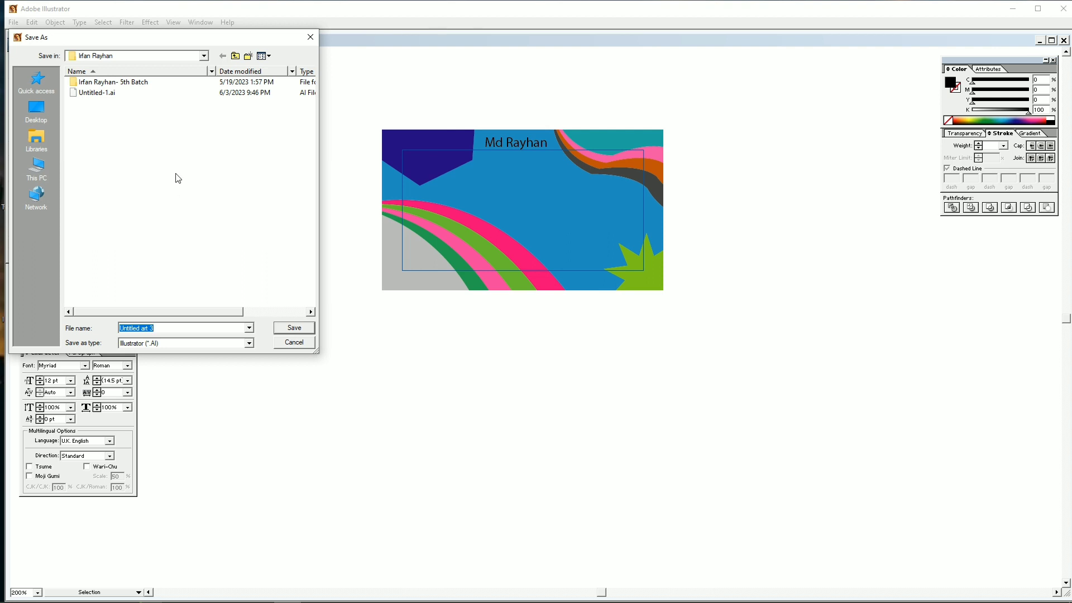
double_click(139, 84)
double_click(139, 84)
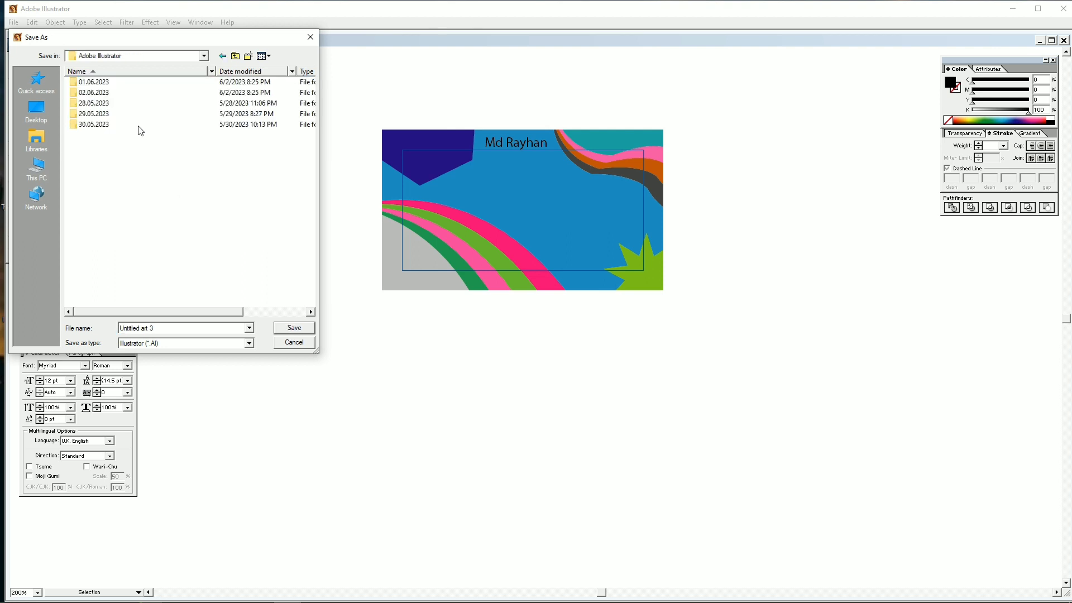
click(248, 57)
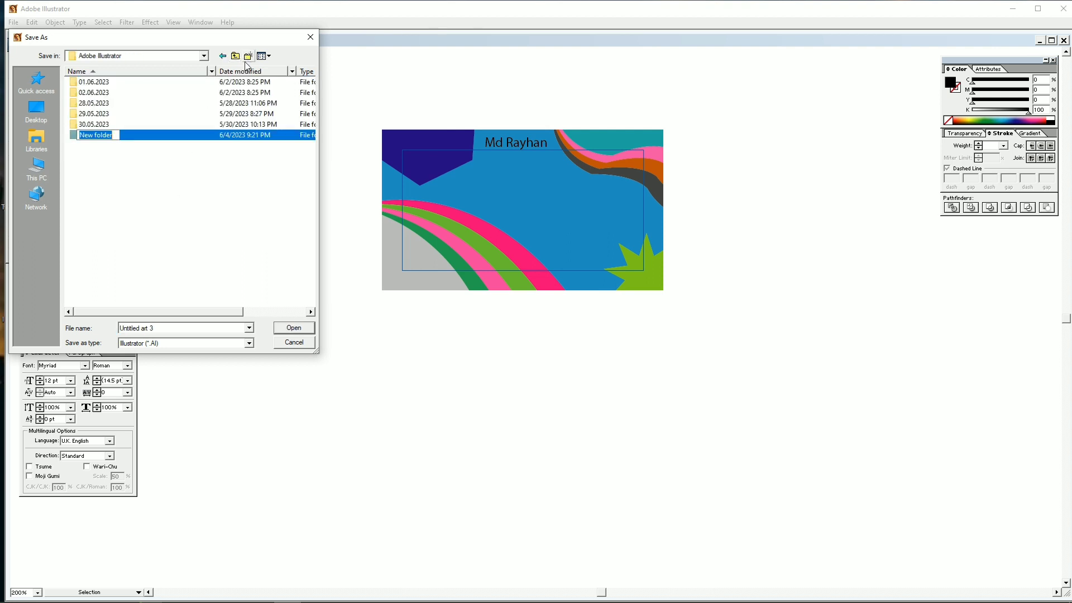
text(0)
text(4.06.0)
text(023)
key(Return)
key(Return)
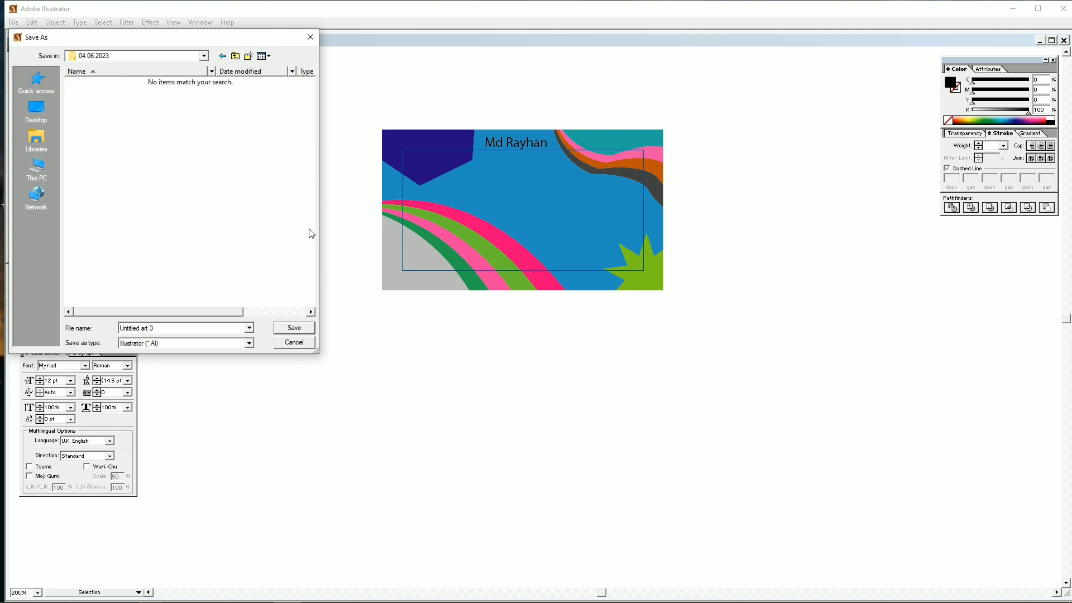
- Save the card as Untitled art 3.ai with default Illustrator options and close it
click(295, 329)
click(619, 225)
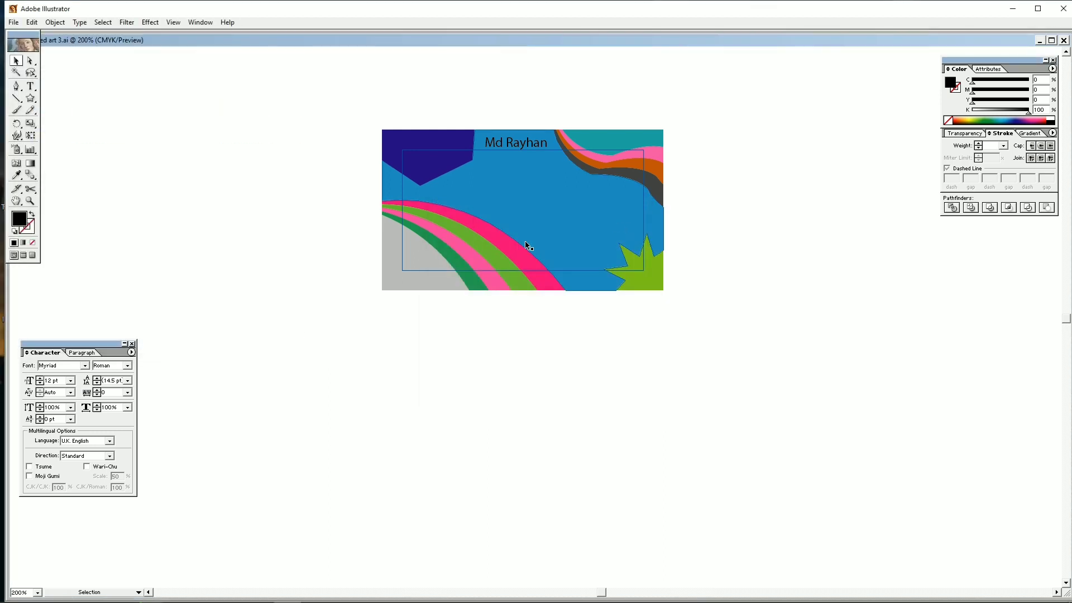
click(1064, 40)
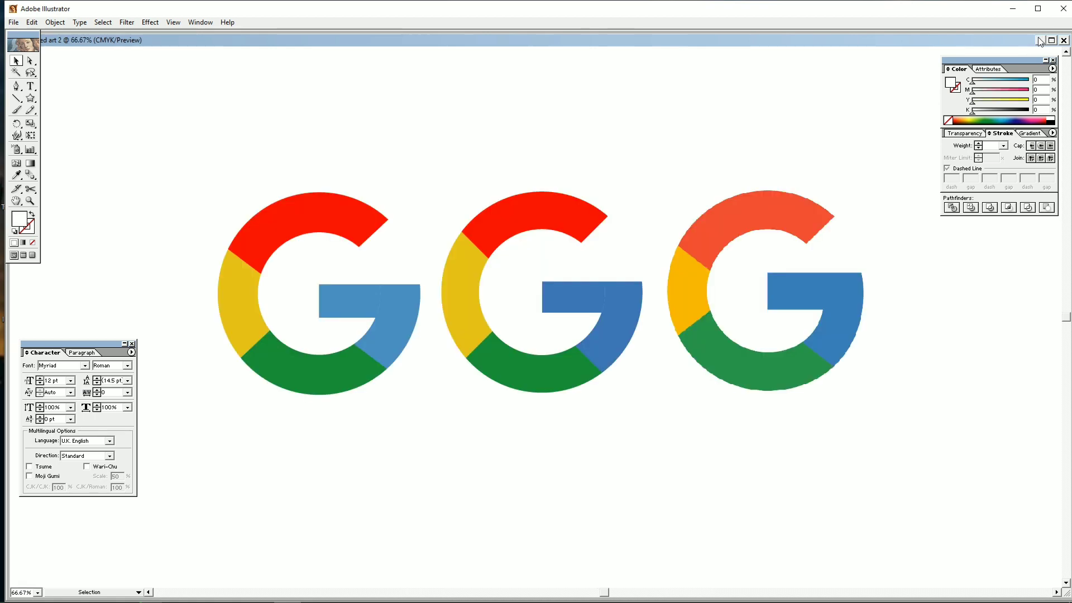
click(16, 23)
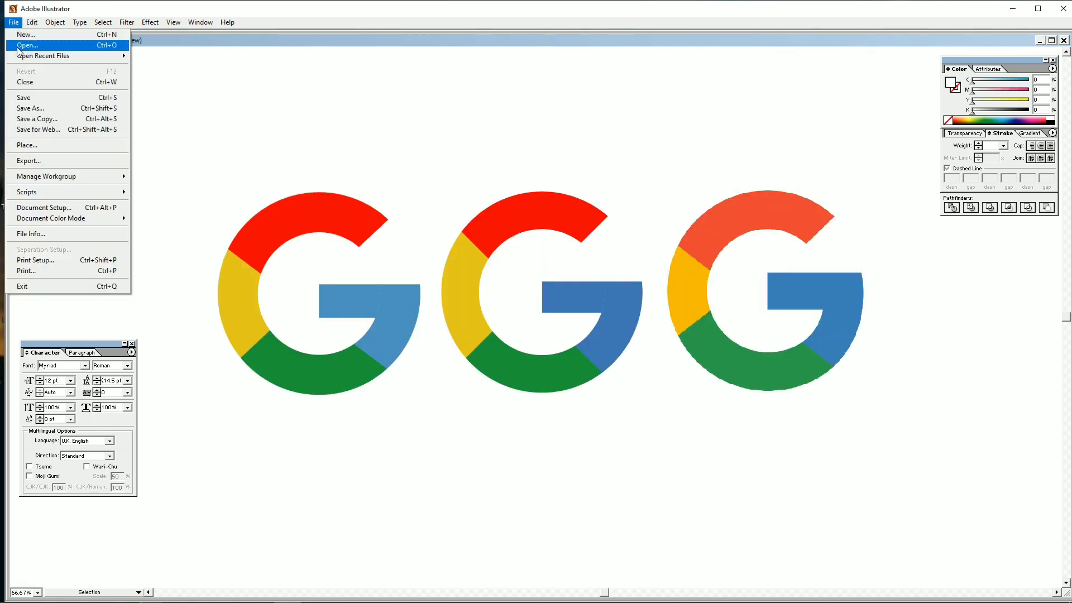